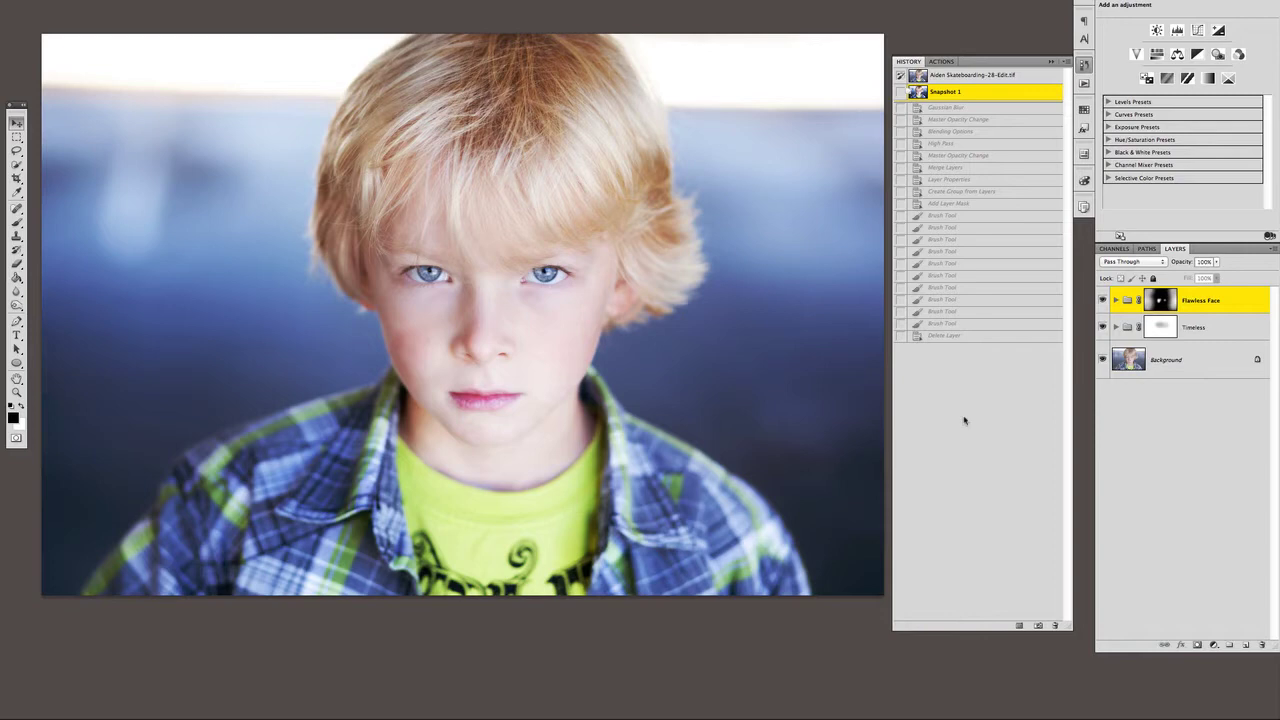
Hide the Background layer to view only the Flawless Face and Timeless retouching.
left_click(1102, 359, "alt")
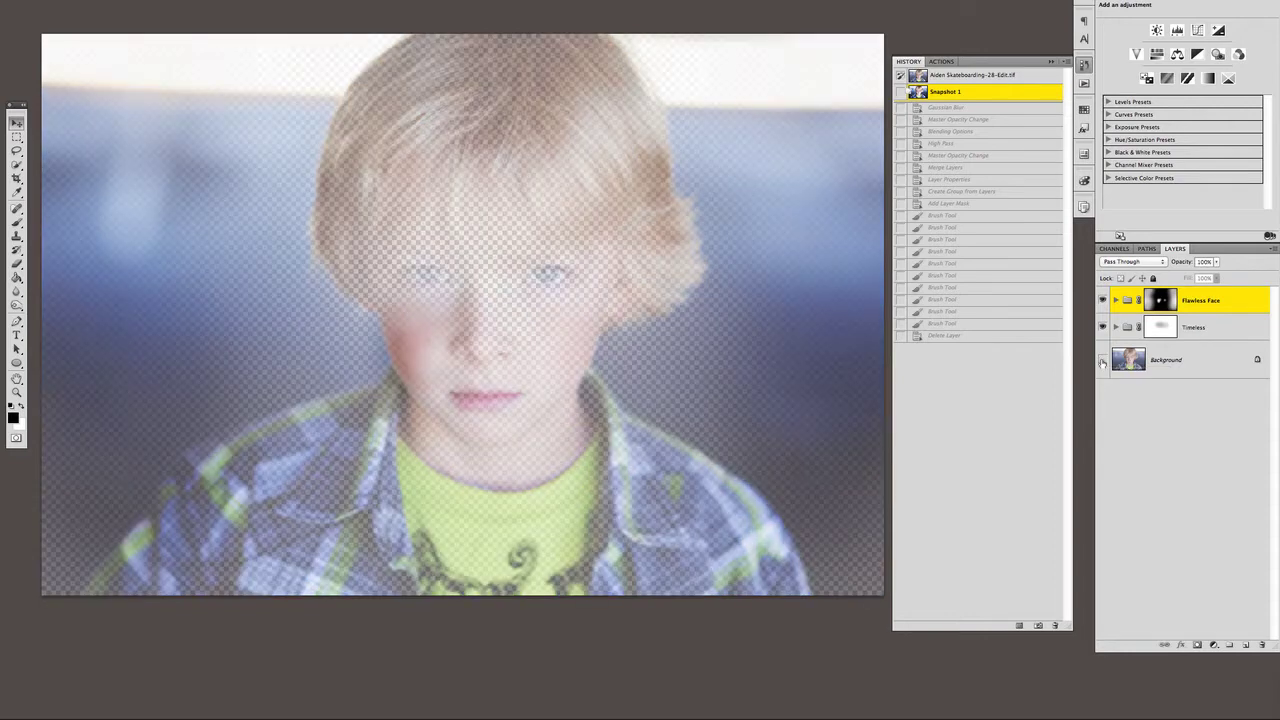
Compare the unretouched and retouched photo, then revert to the last Delete Layer history state.
left_click(1102, 359, "alt")
left_click(1102, 359, "alt")
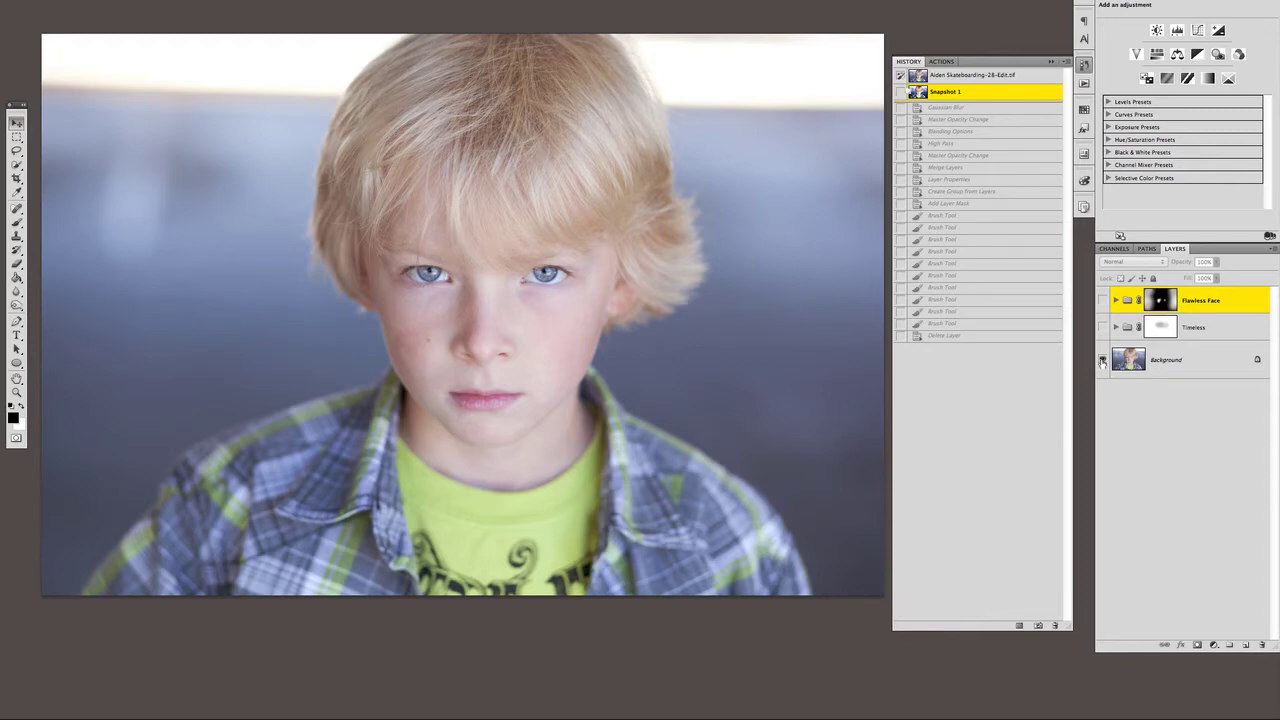
left_click(1102, 359, "alt")
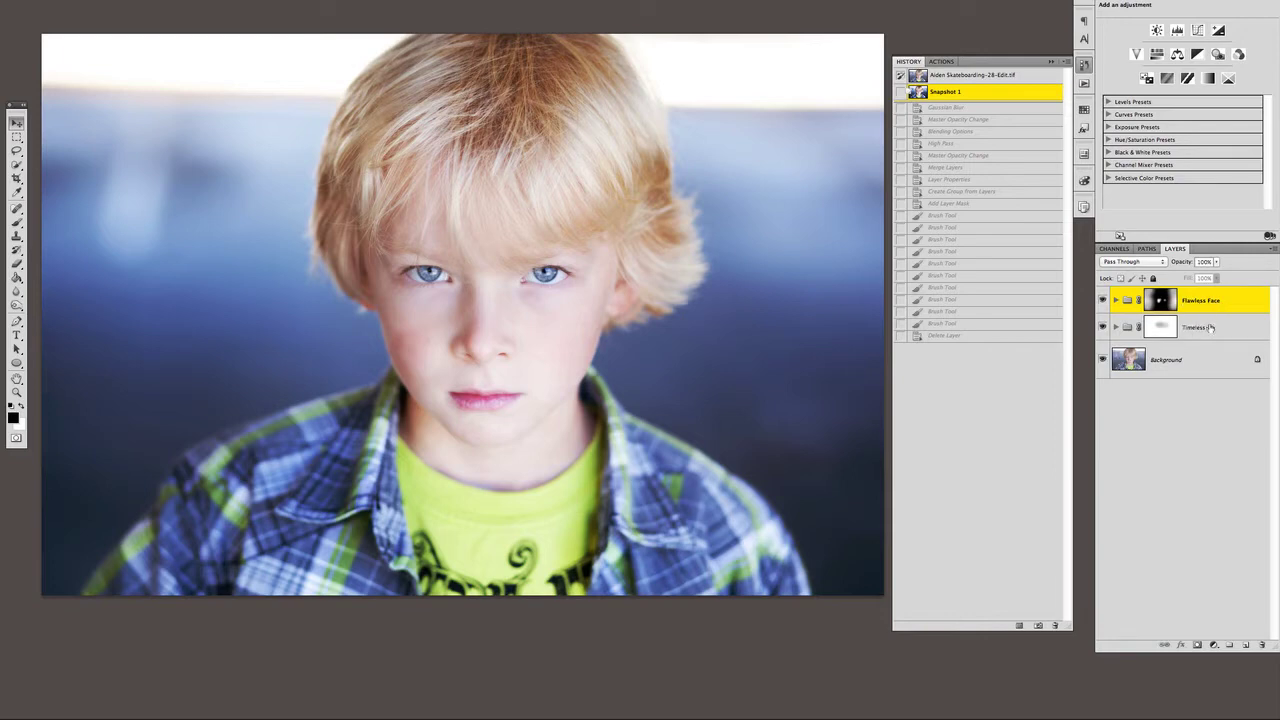
left_click(978, 337)
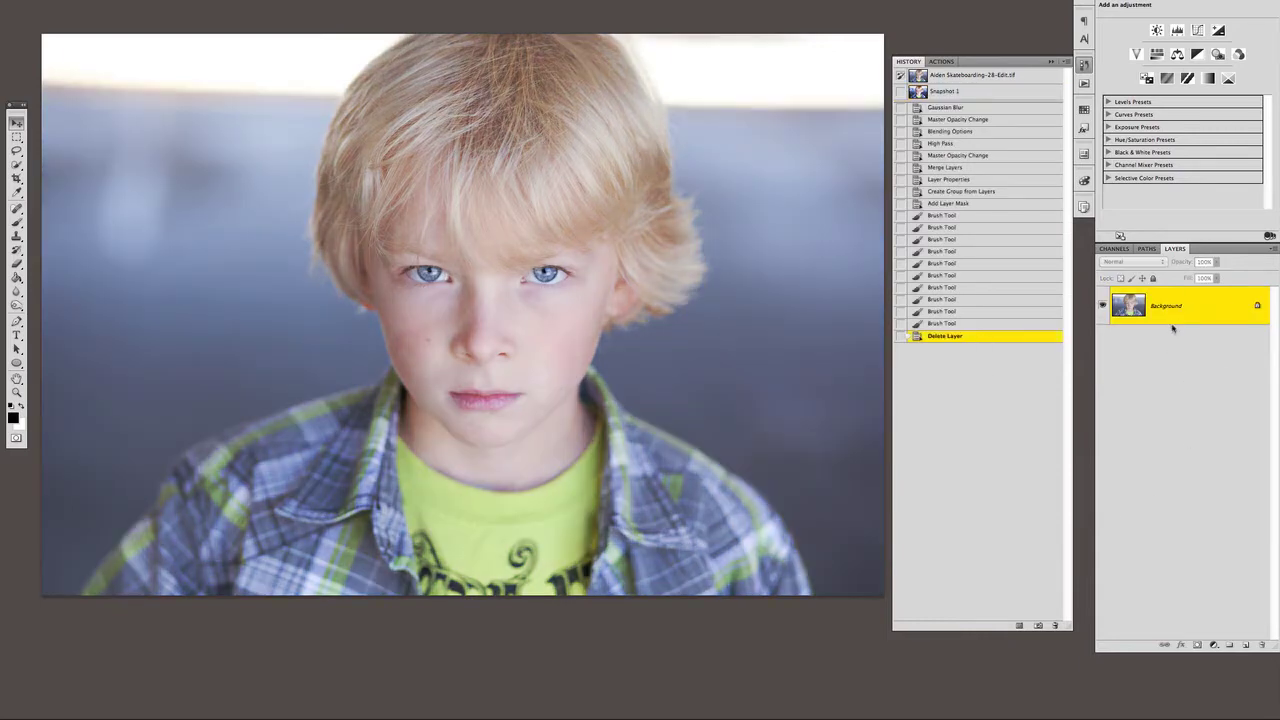
Run the Timeless action from the Actions panel and expand the new Timeless group.
left_click(1083, 85)
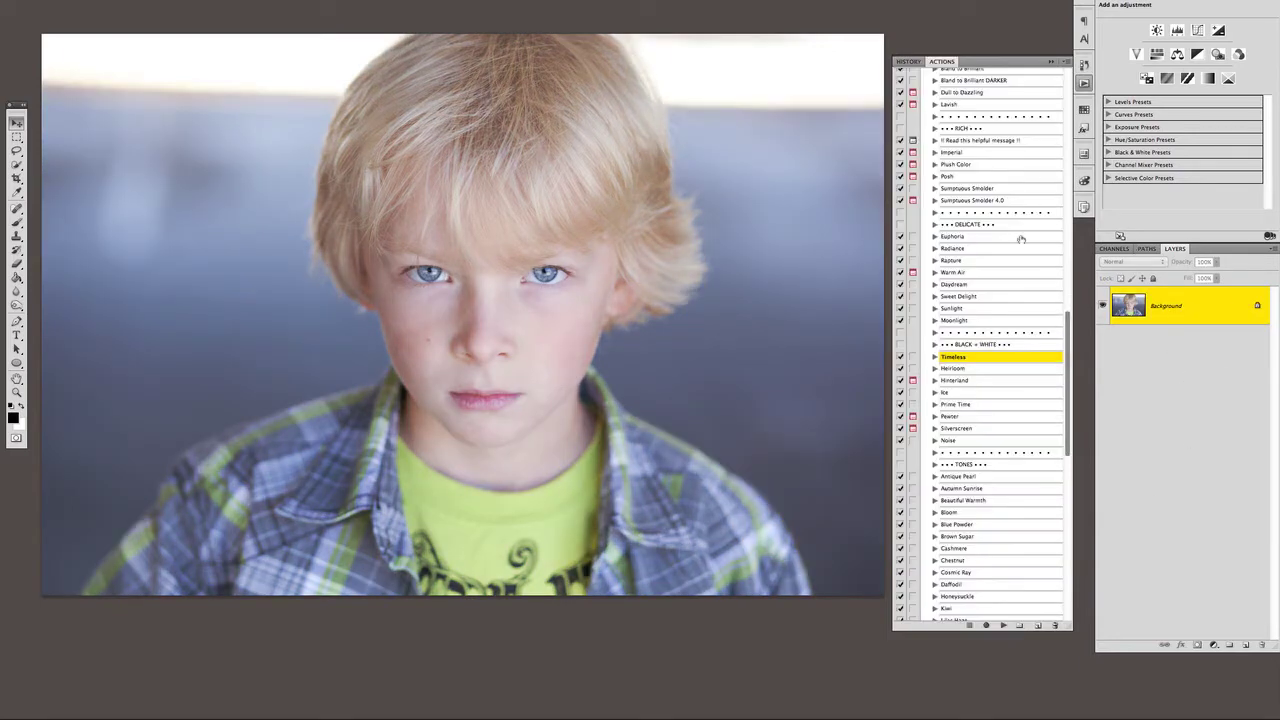
left_click(1004, 626)
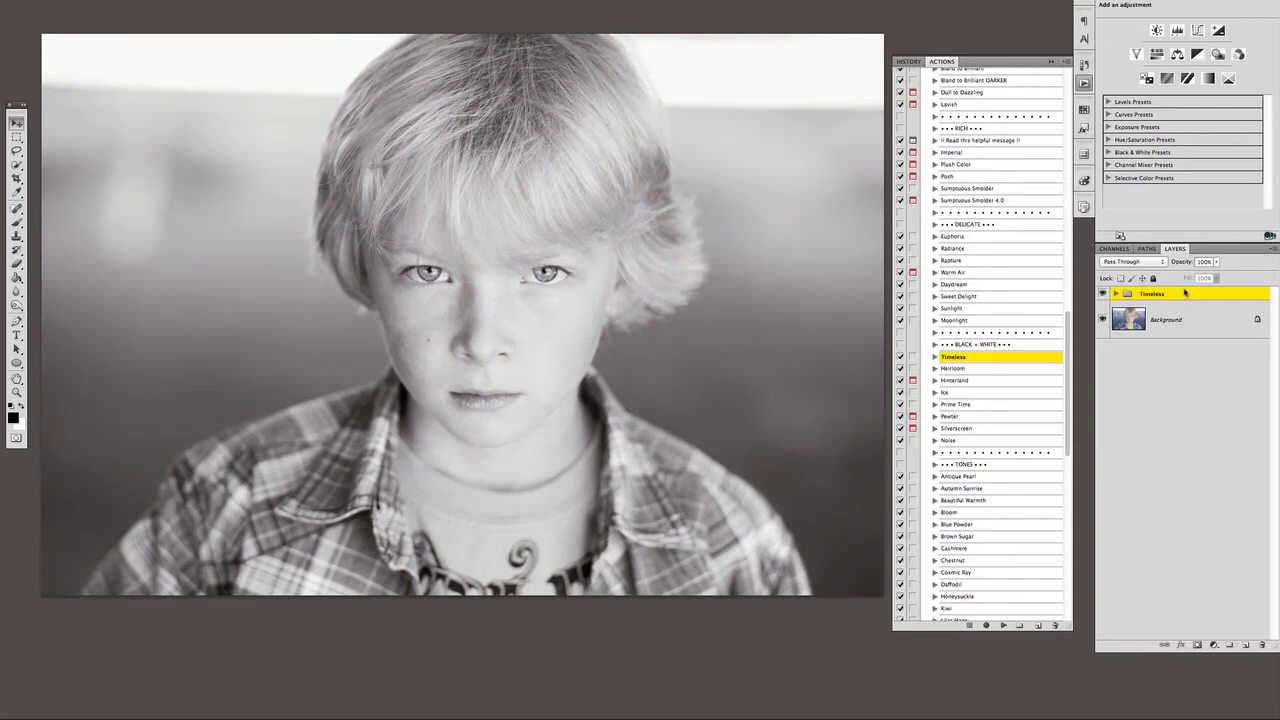
left_click(1115, 294)
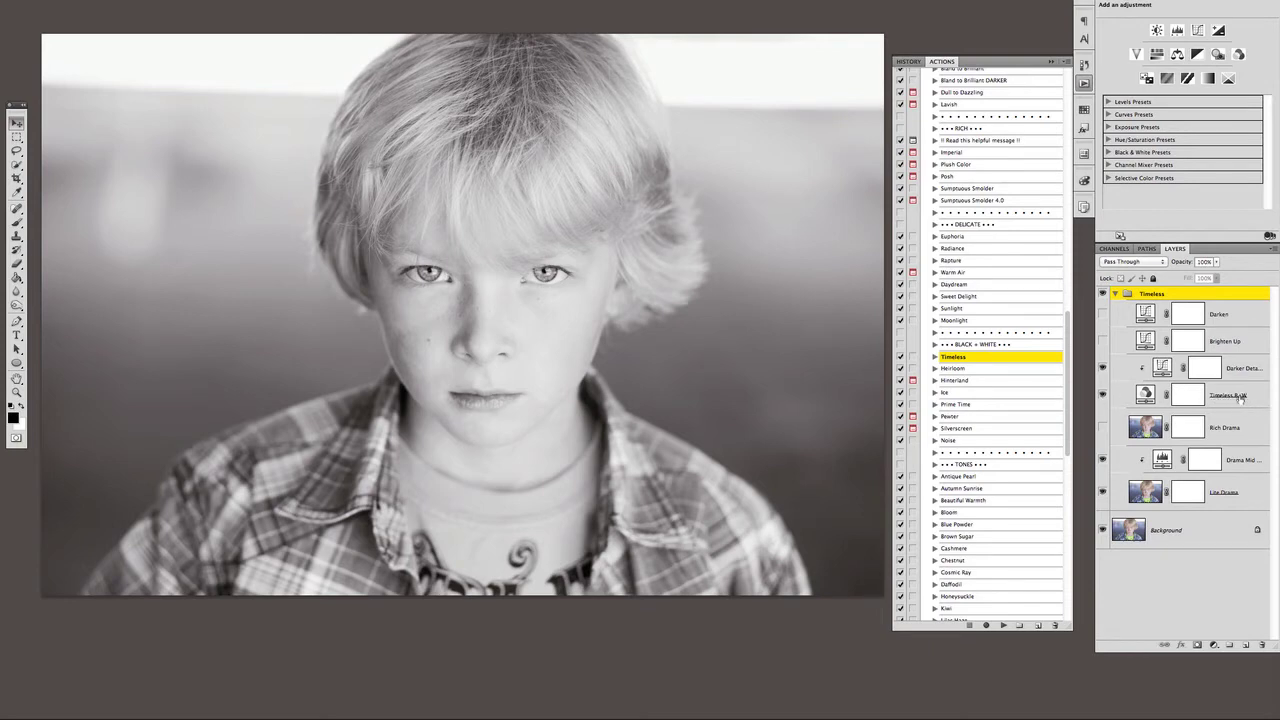
Hide the Timeless B&W layer to restore colour, toggling the Timeless group to compare.
left_click(1103, 395)
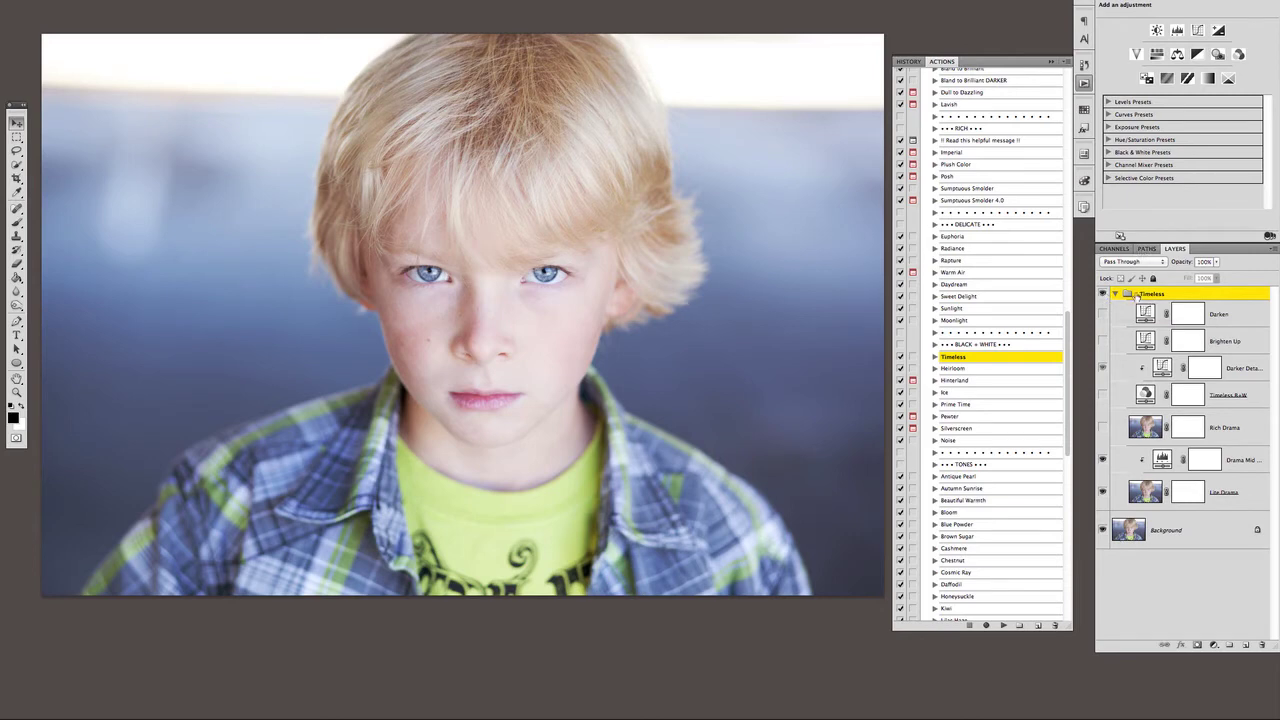
left_click(1103, 294)
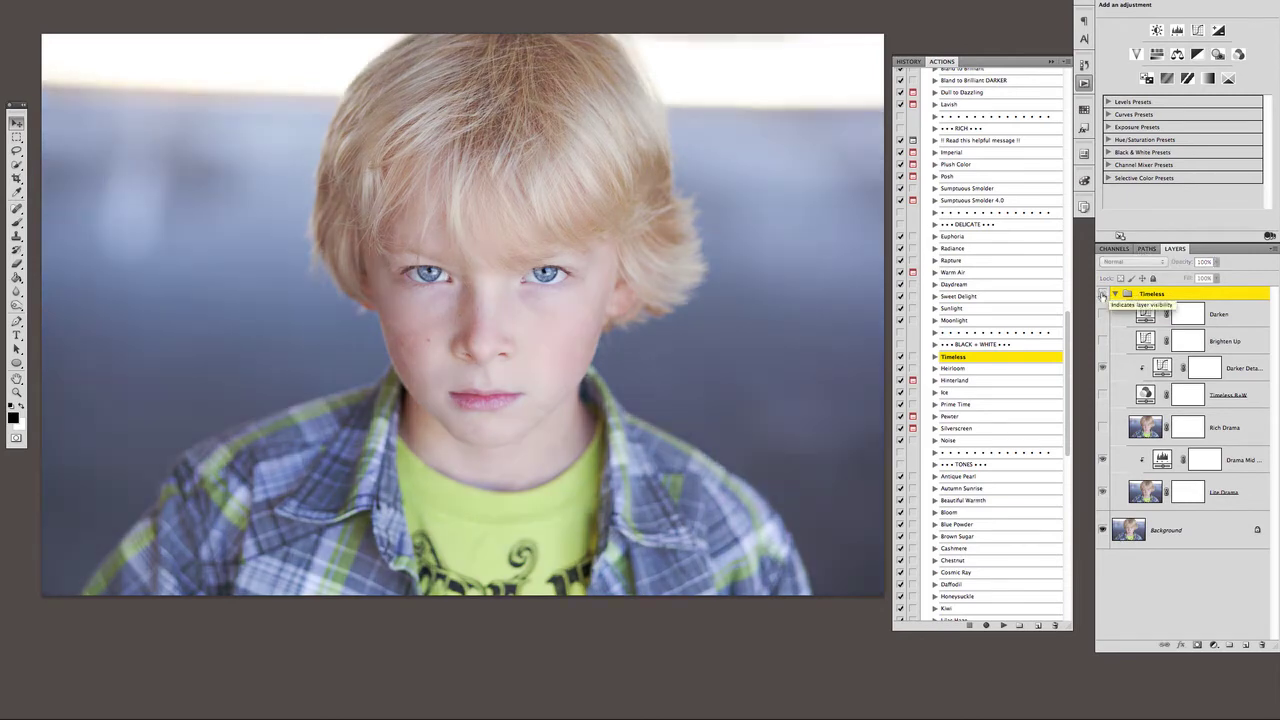
left_click(1103, 294)
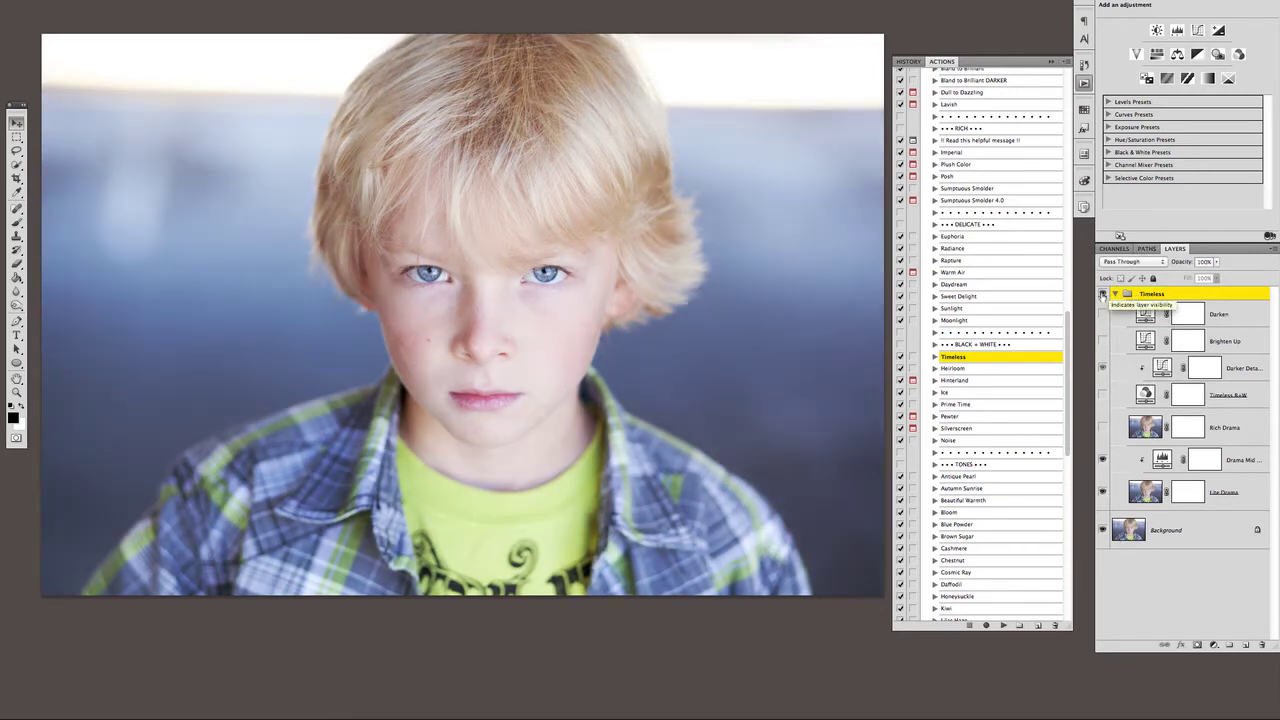
left_click(1103, 294)
left_click(1103, 294)
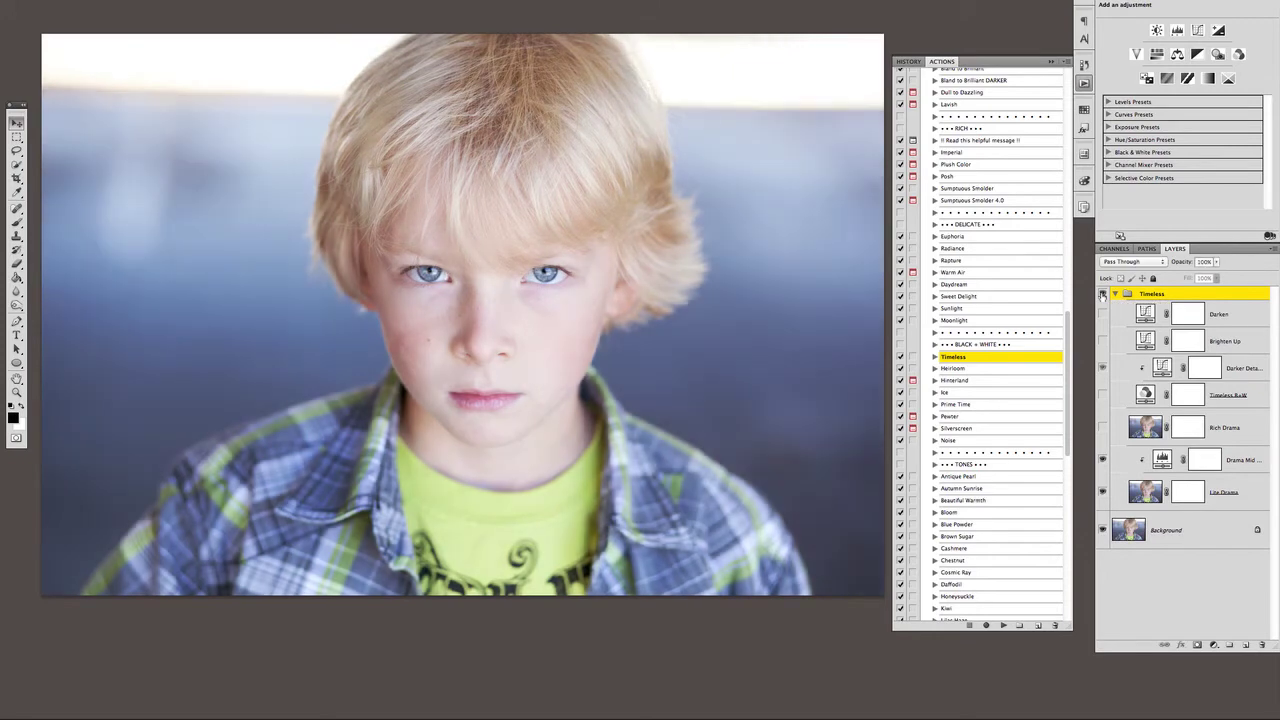
left_click(1103, 294)
left_click(1103, 294)
Turn the Rich Drama layer back on, toggling it to compare its effect.
left_click(1103, 429)
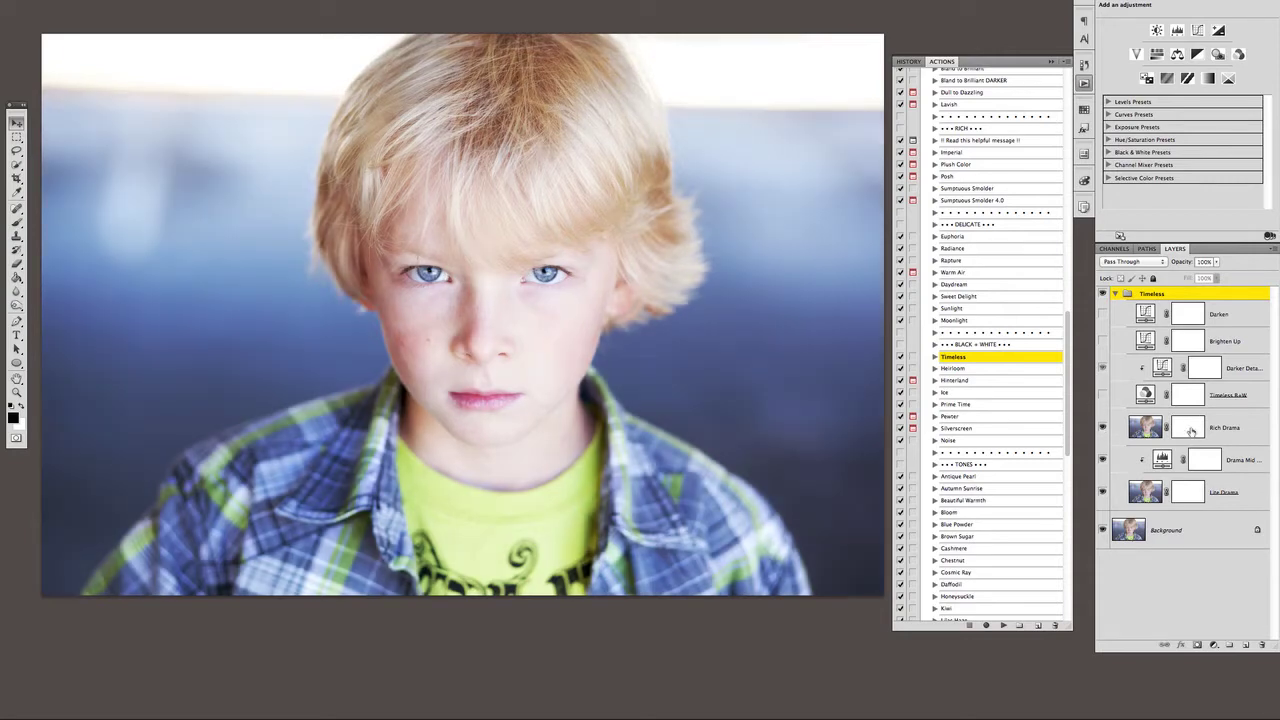
left_click(1102, 428)
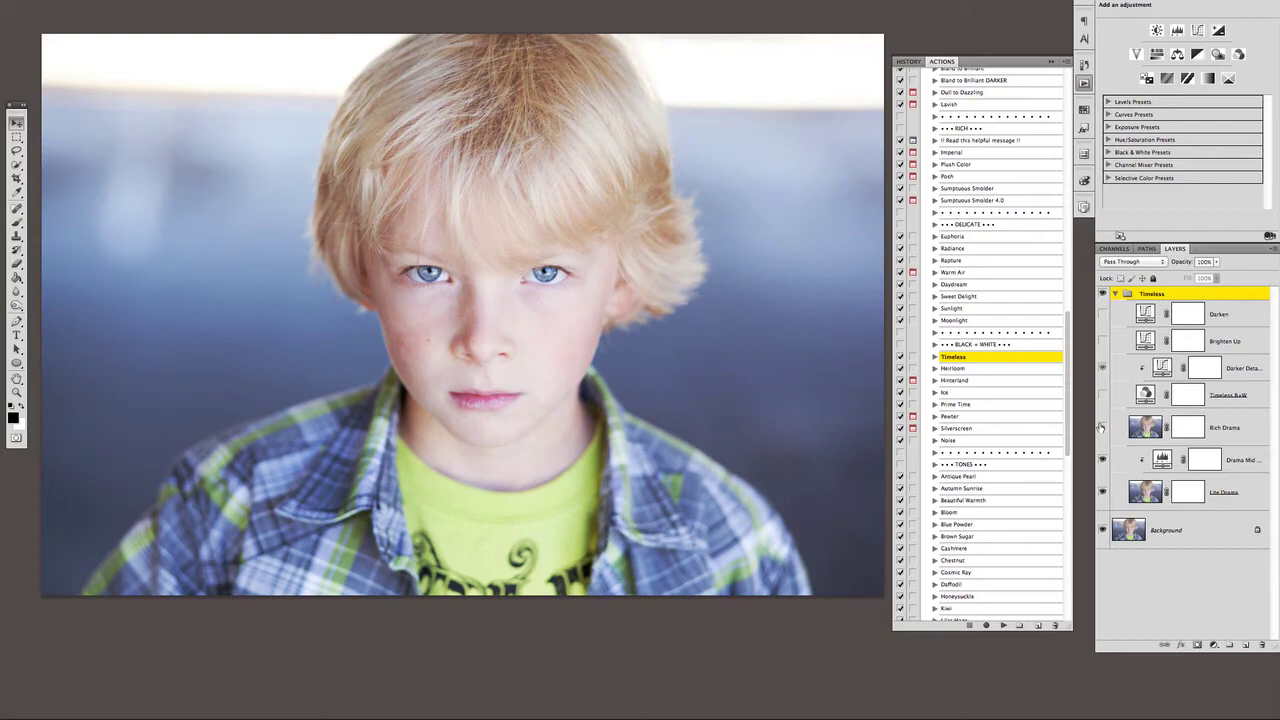
left_click(1102, 428)
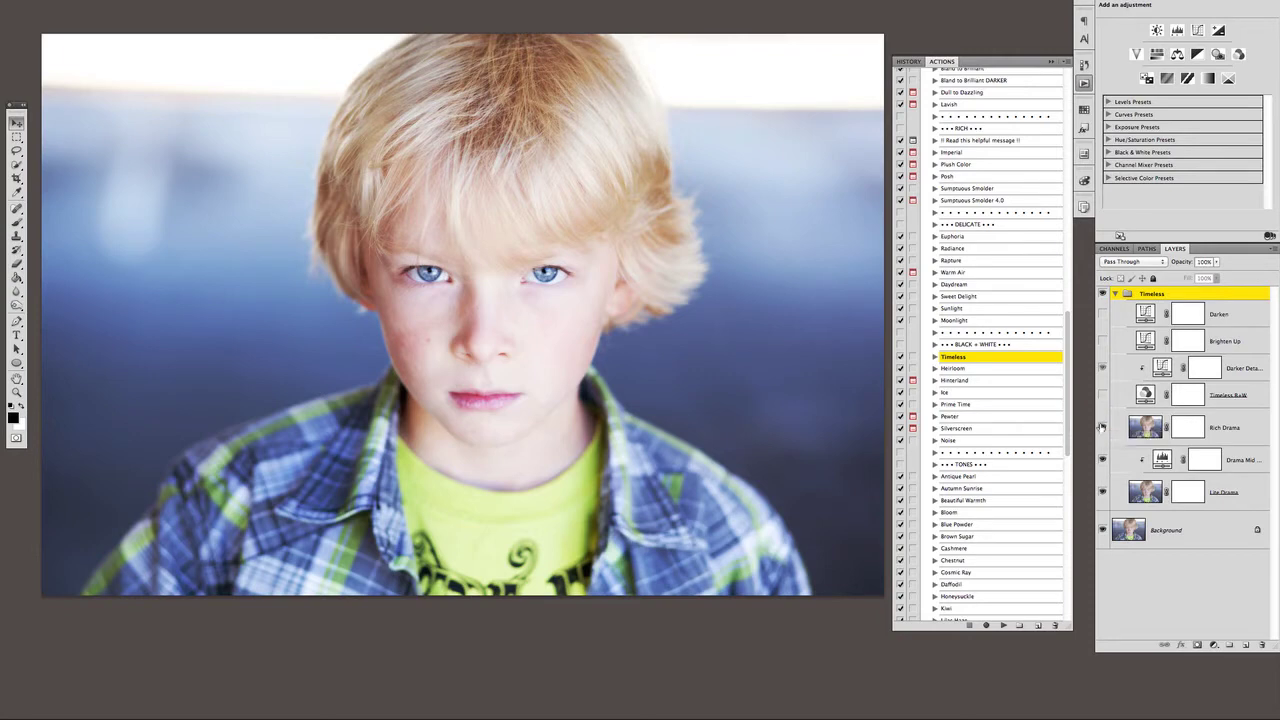
Paint black on the Rich Drama mask with an enlarged brush over both eyes and the left cheek.
left_click(1192, 430)
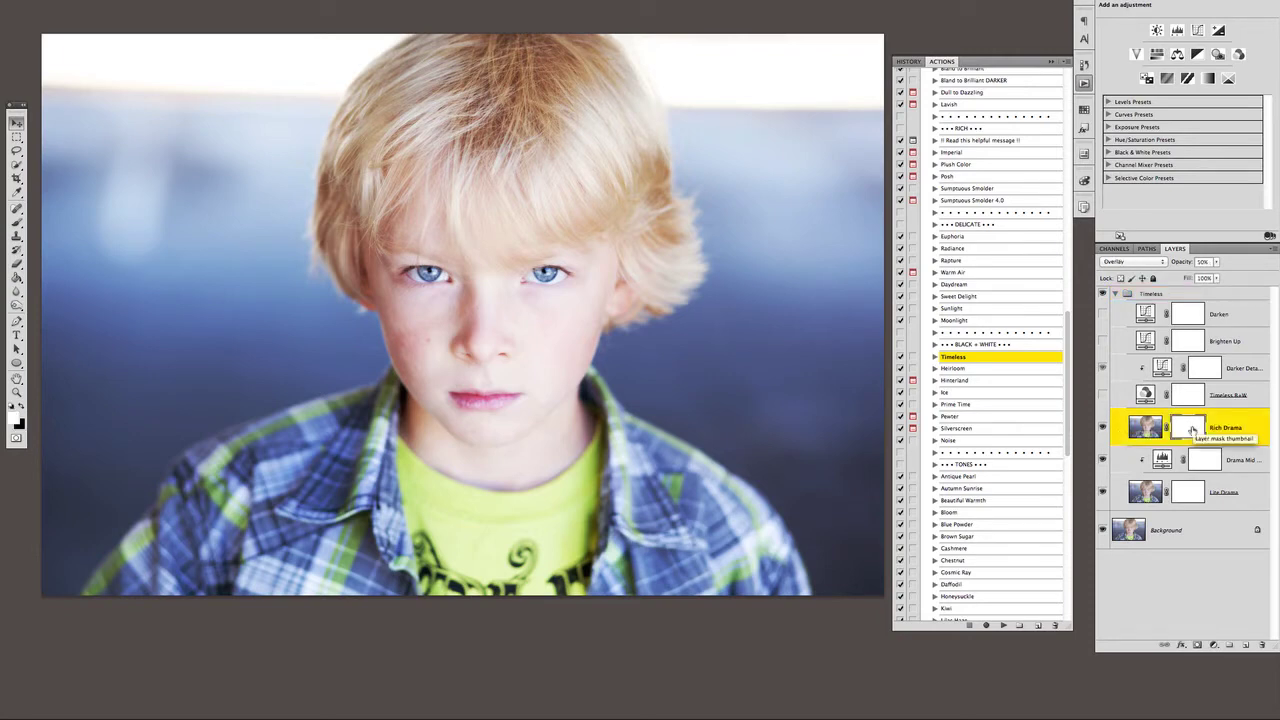
key("b")
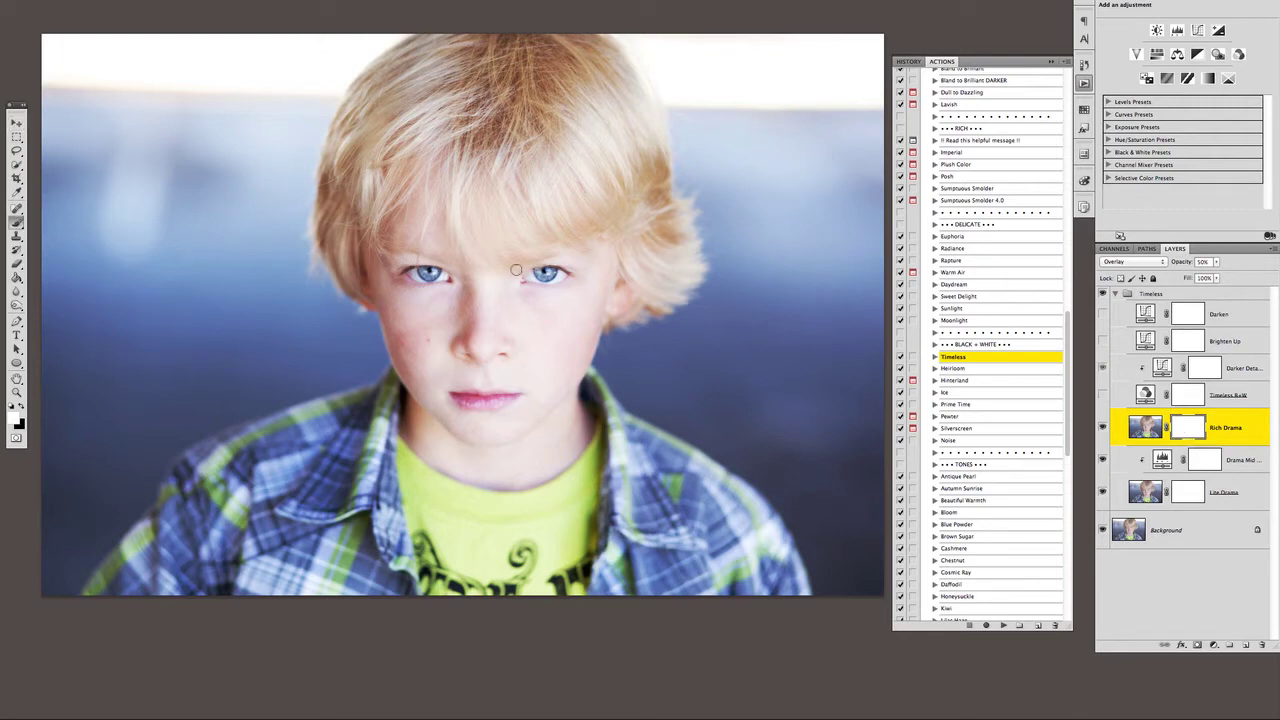
key("x")
key("bracketright")
key("bracketright")
key("bracketright")
mouse_move(400, 268)
left_mouse_down()
mouse_move(572, 272)
mouse_move(508, 280)
mouse_move(593, 270)
left_mouse_up()
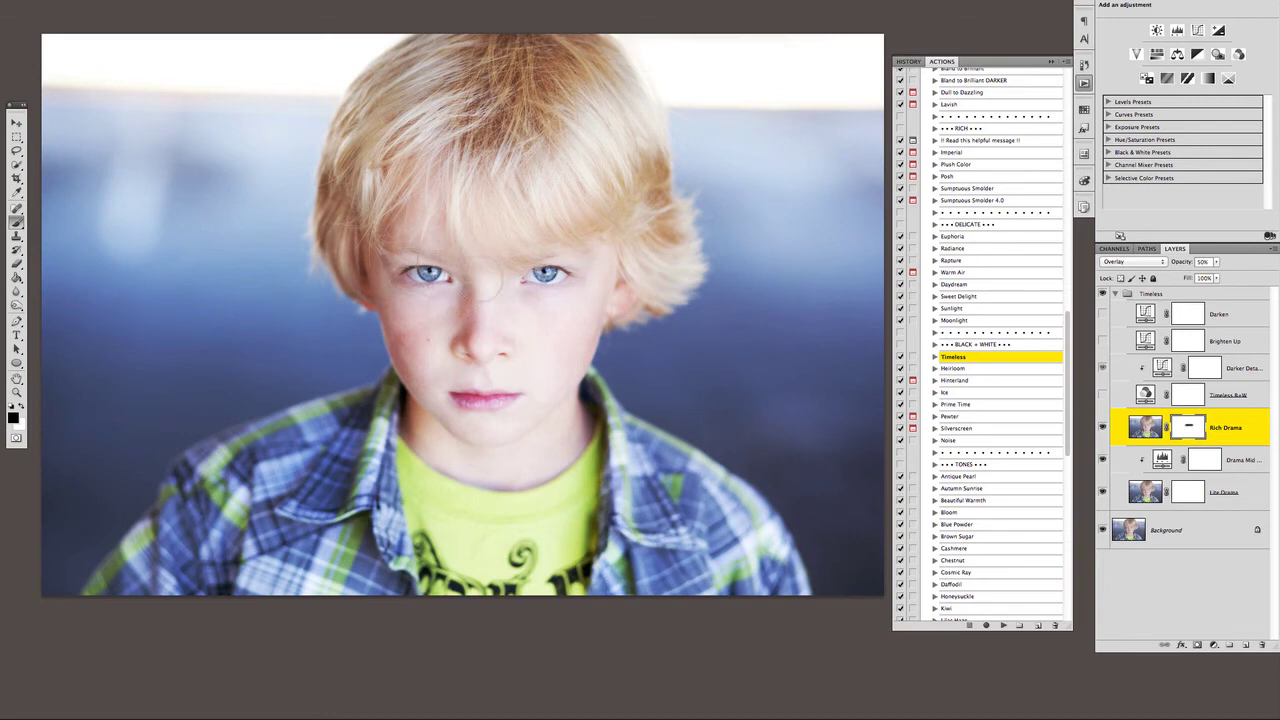
mouse_move(403, 318)
left_mouse_down()
mouse_move(437, 367)
mouse_move(414, 340)
mouse_move(448, 318)
mouse_move(442, 340)
mouse_move(434, 307)
mouse_move(411, 339)
mouse_move(384, 327)
mouse_move(441, 375)
left_mouse_up()
Select and turn on the Darken layer, toggling it to compare its effect.
left_click(1221, 316)
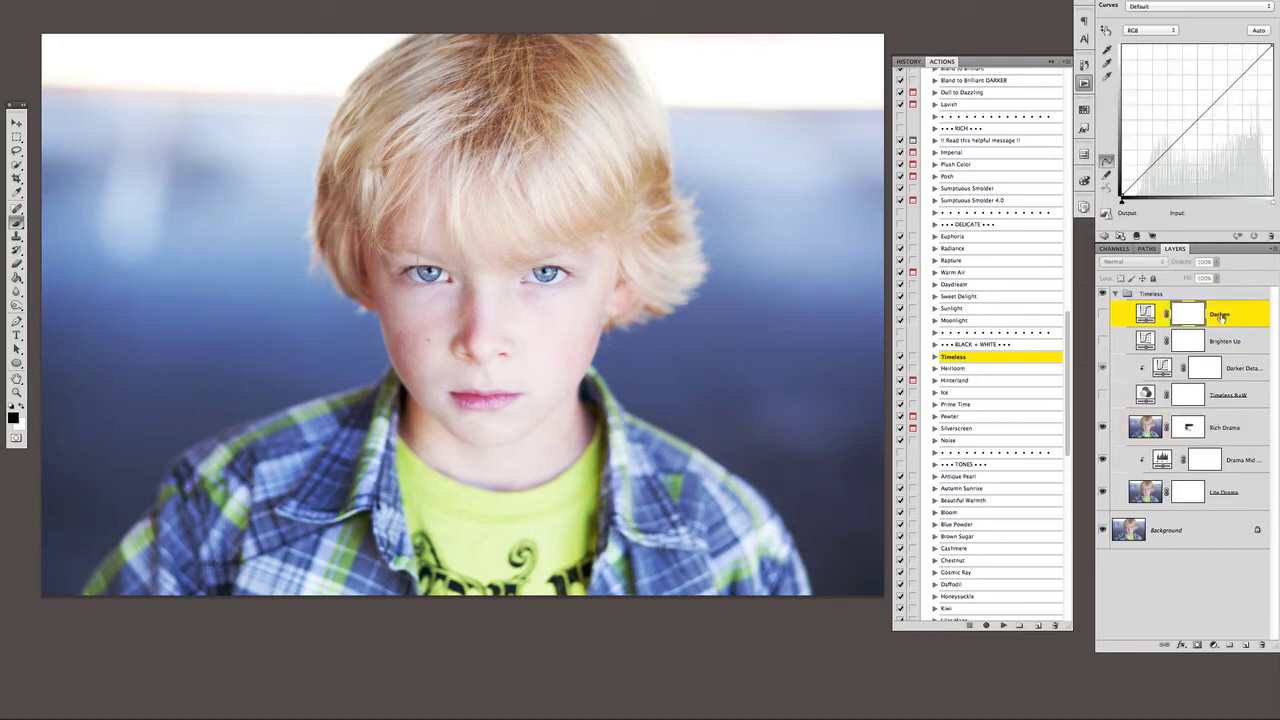
left_click(1104, 316)
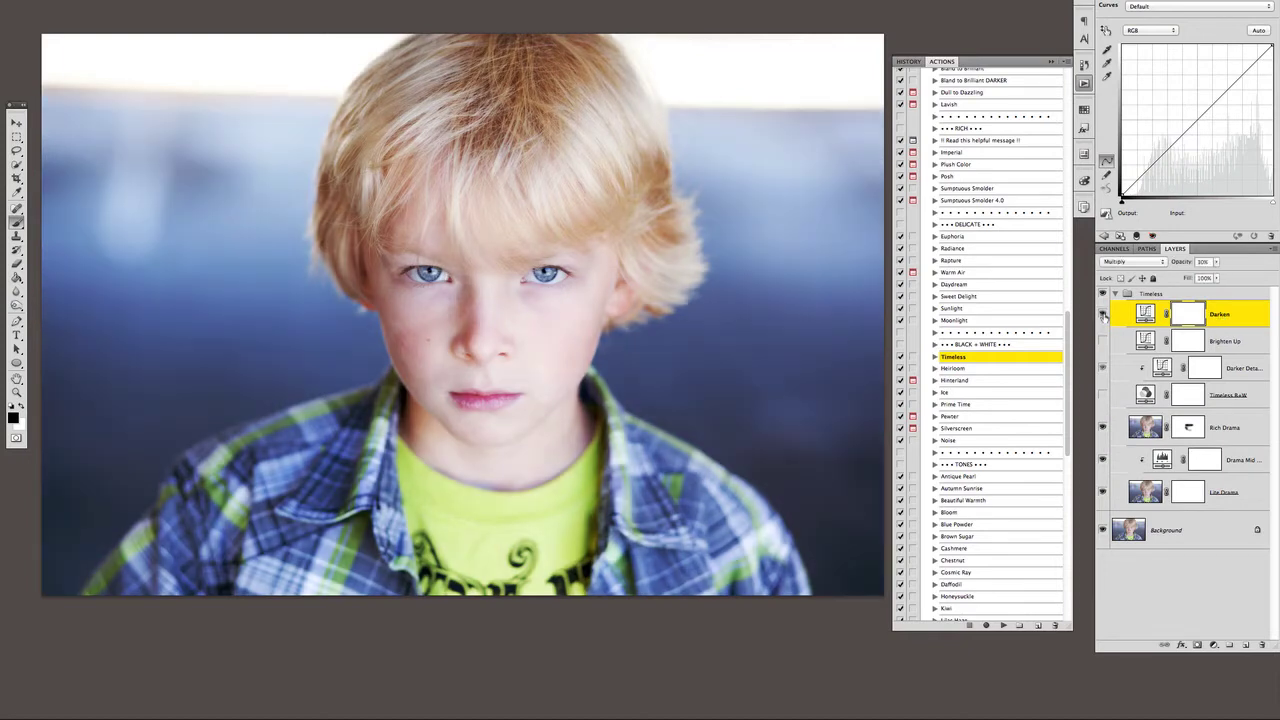
left_click(1104, 316)
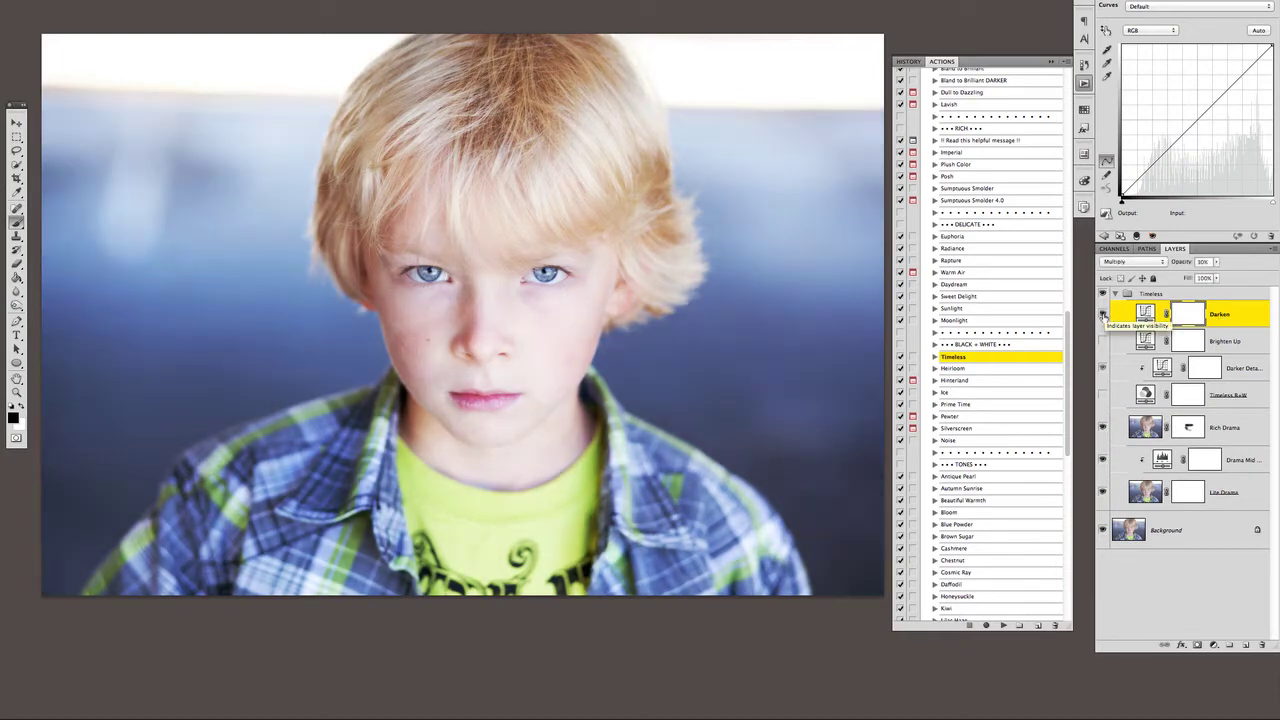
left_click(1104, 316)
left_click(1104, 316)
left_click(1104, 316)
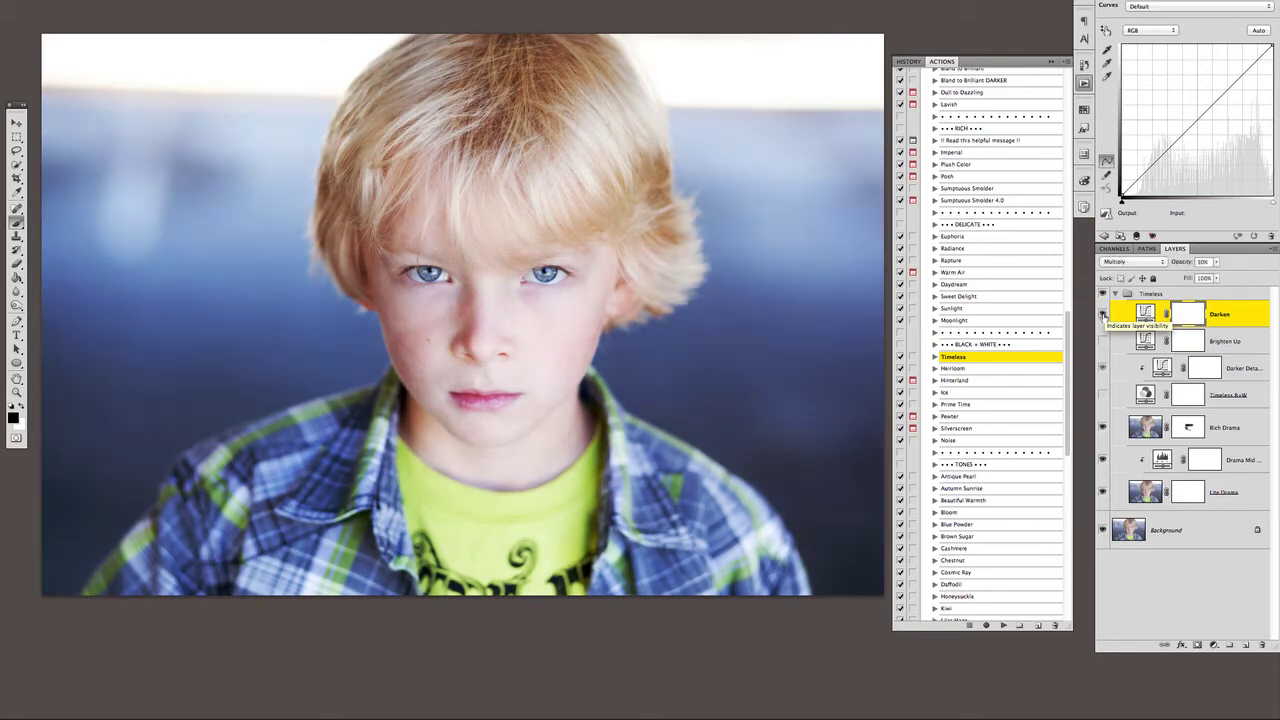
left_click(1104, 316)
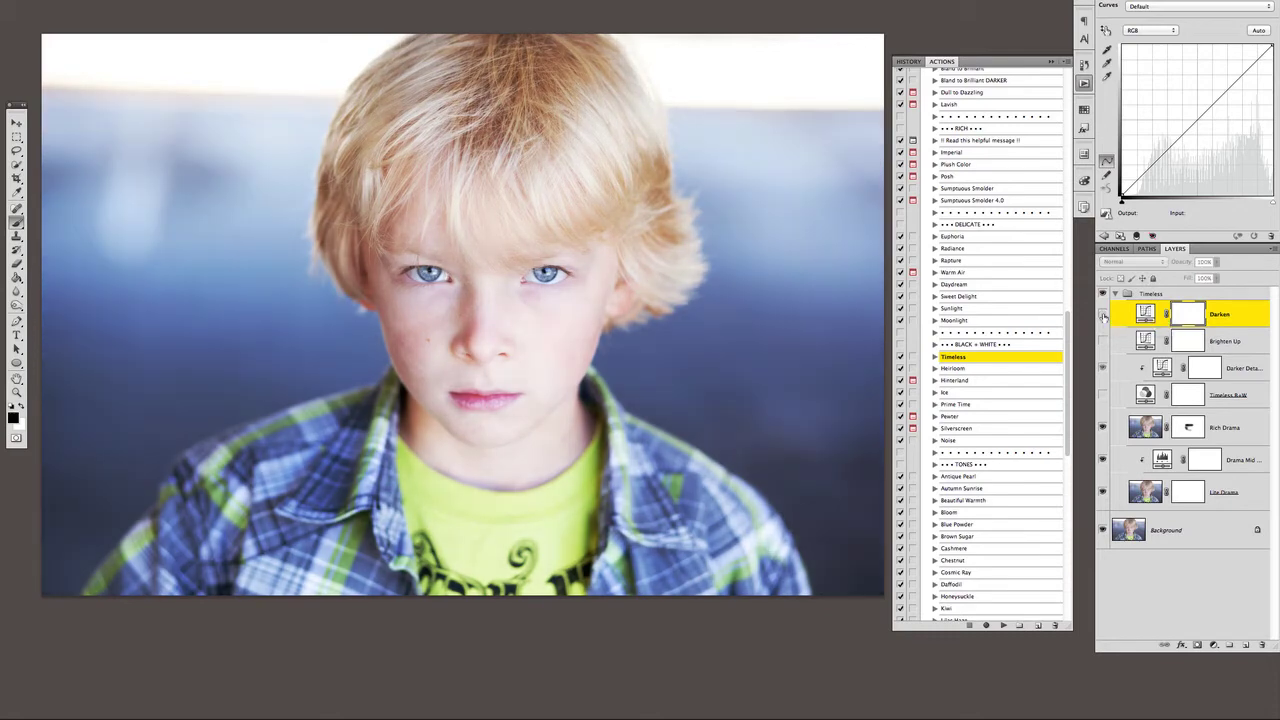
left_click(1104, 316)
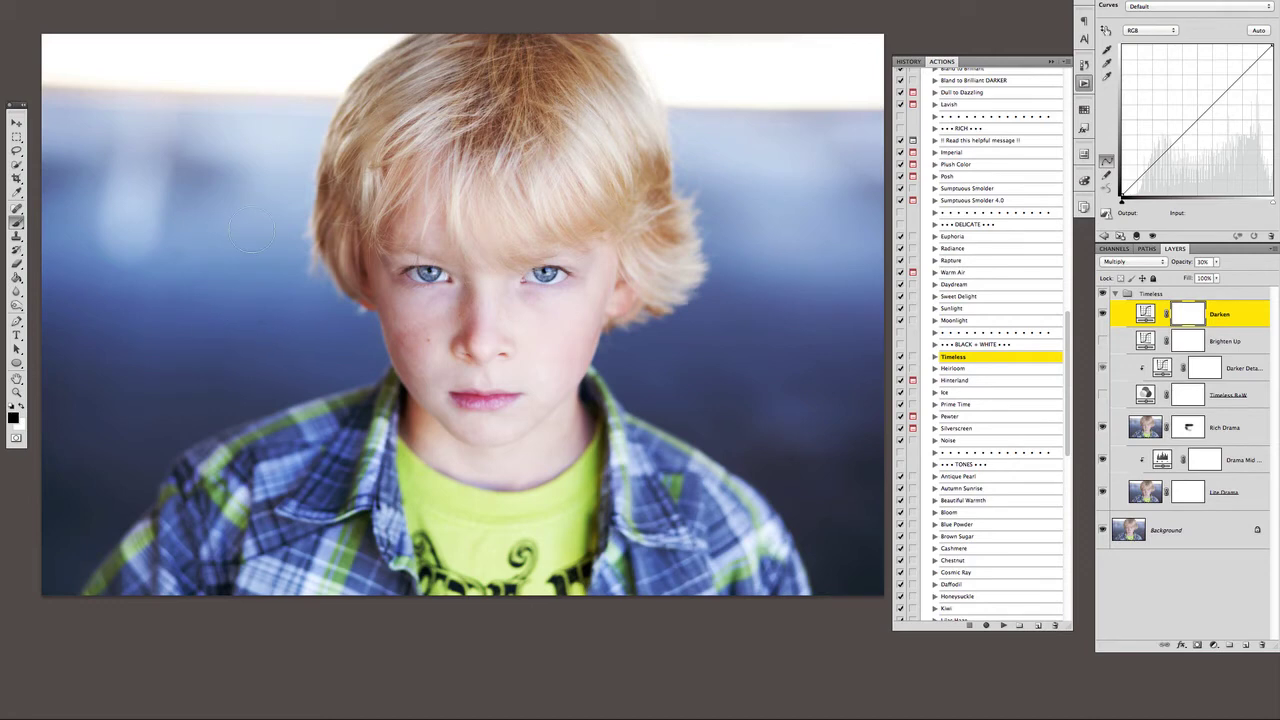
Paint the Darken mask off the eye, cheek and hair areas, then compare the Timeless group.
key("bracketright")
key("bracketright")
left_click_drag(420, 240, 435, 265)
mouse_move(466, 388)
left_mouse_down()
mouse_move(434, 351)
mouse_move(502, 374)
mouse_move(445, 344)
mouse_move(502, 346)
mouse_move(442, 384)
mouse_move(507, 441)
mouse_move(400, 422)
mouse_move(500, 450)
left_mouse_up()
mouse_move(504, 75)
left_mouse_down()
mouse_move(385, 245)
mouse_move(524, 107)
mouse_move(543, 36)
mouse_move(548, 77)
mouse_move(643, 192)
mouse_move(613, 227)
mouse_move(528, 82)
mouse_move(447, 257)
mouse_move(528, 274)
mouse_move(419, 296)
mouse_move(421, 278)
mouse_move(441, 297)
mouse_move(423, 317)
mouse_move(404, 119)
mouse_move(436, 203)
mouse_move(418, 247)
mouse_move(444, 392)
mouse_move(416, 279)
mouse_move(420, 222)
mouse_move(440, 351)
mouse_move(419, 326)
mouse_move(433, 360)
mouse_move(407, 337)
mouse_move(413, 212)
mouse_move(398, 296)
mouse_move(425, 303)
mouse_move(465, 388)
mouse_move(452, 423)
mouse_move(506, 348)
mouse_move(430, 239)
mouse_move(396, 290)
mouse_move(497, 354)
left_mouse_up()
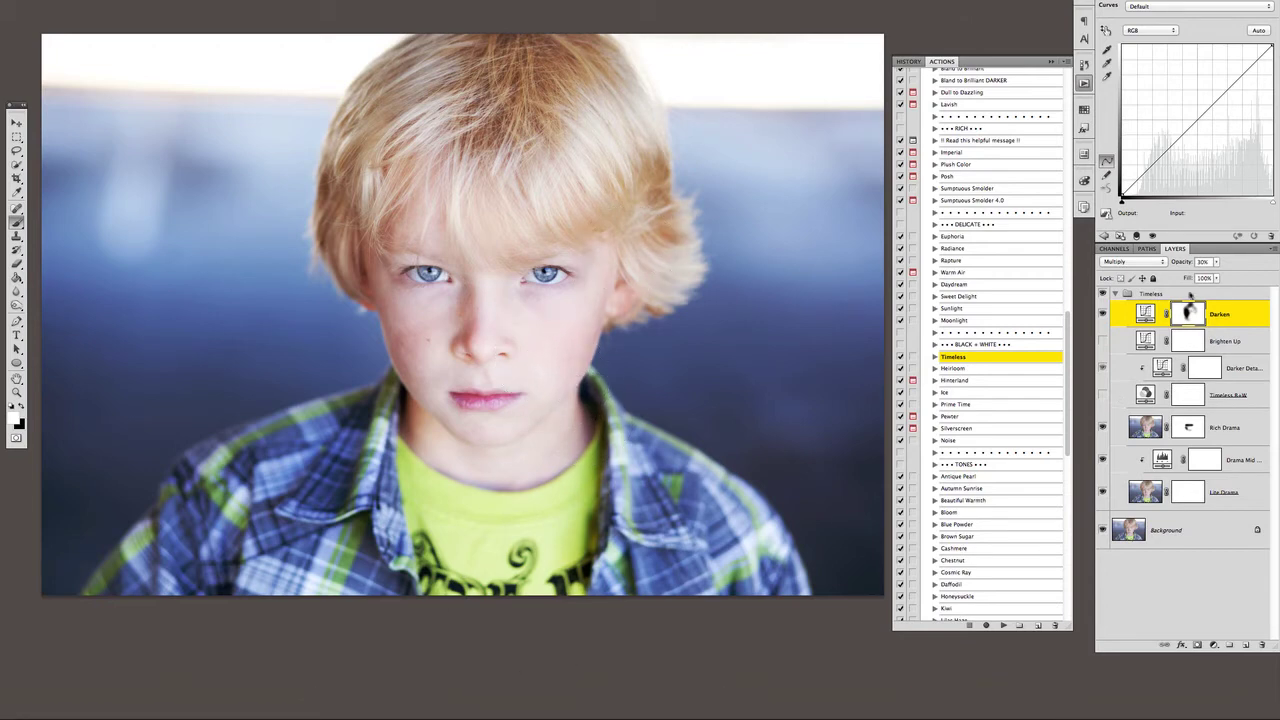
left_click(1103, 293)
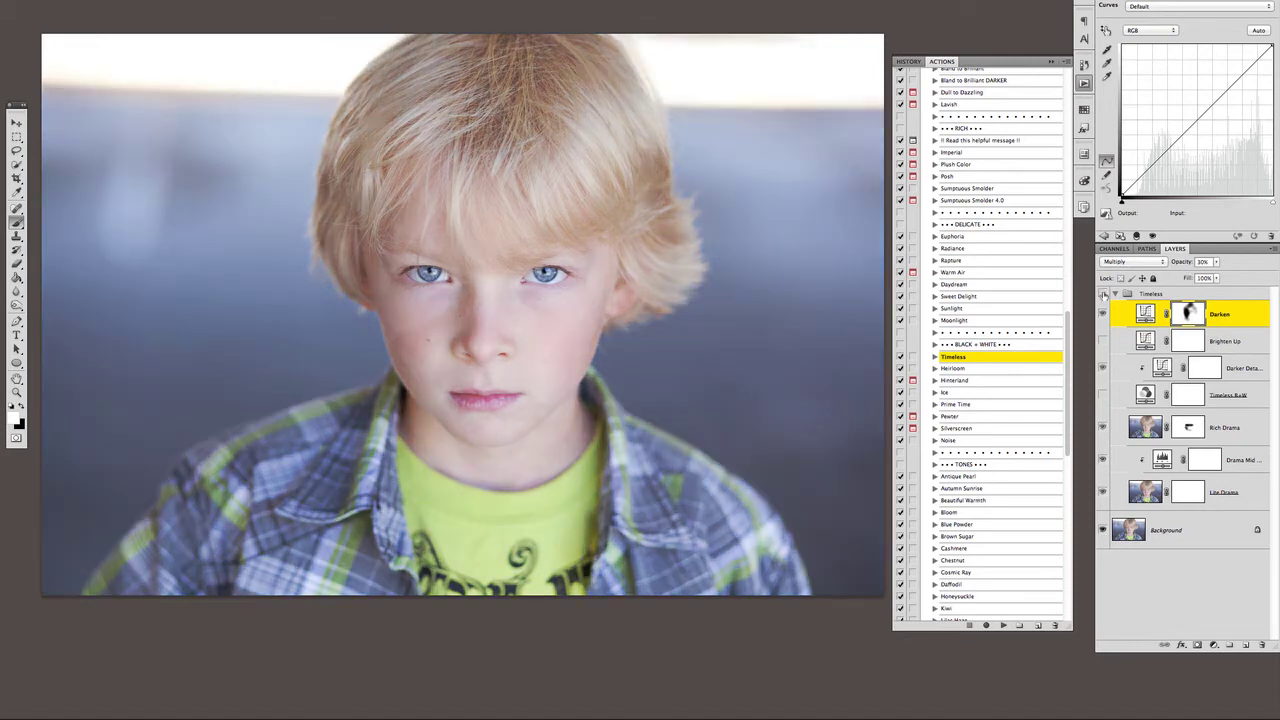
left_click(1103, 293)
left_click(1103, 293)
left_click(1103, 293)
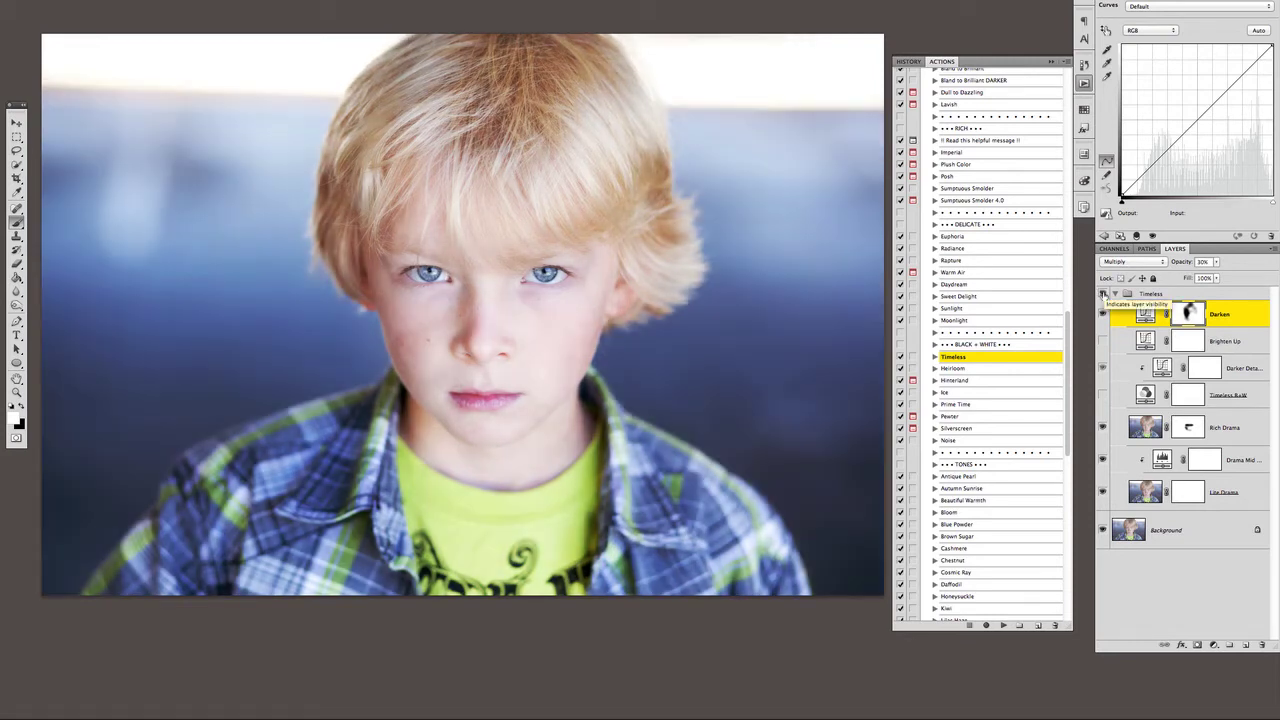
left_click(1103, 293)
left_click(1103, 293)
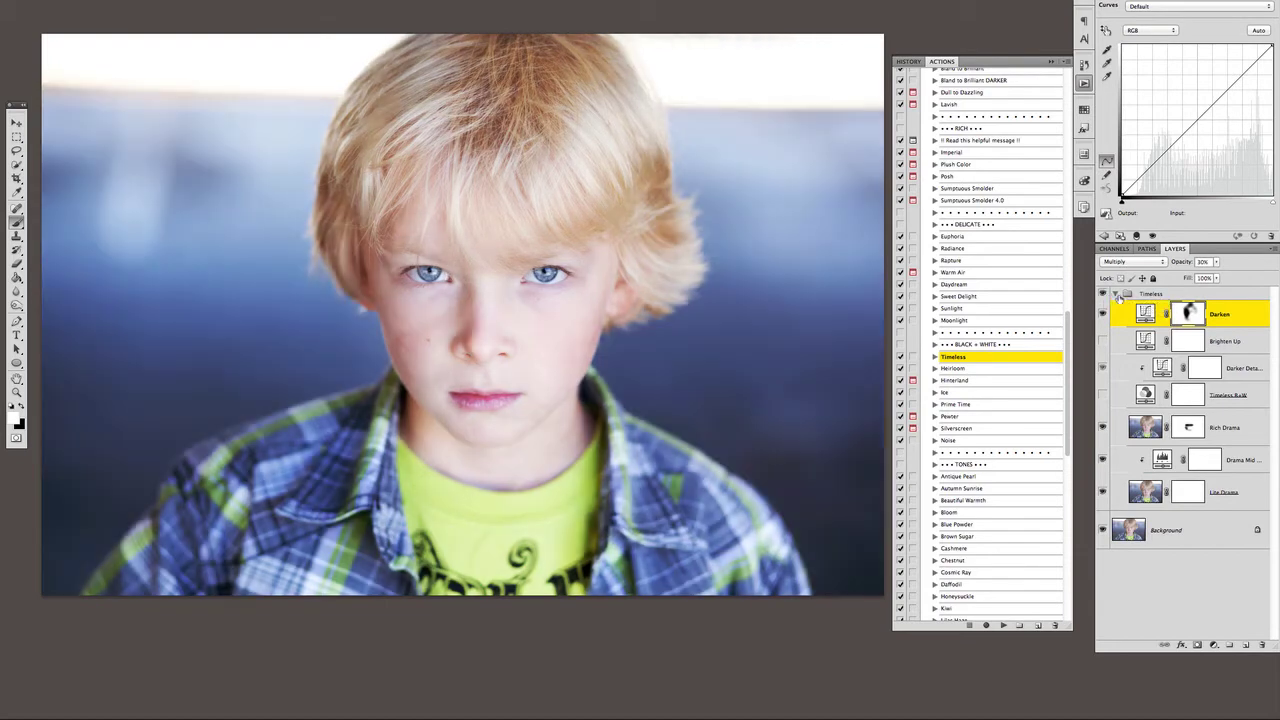
left_click(1116, 294)
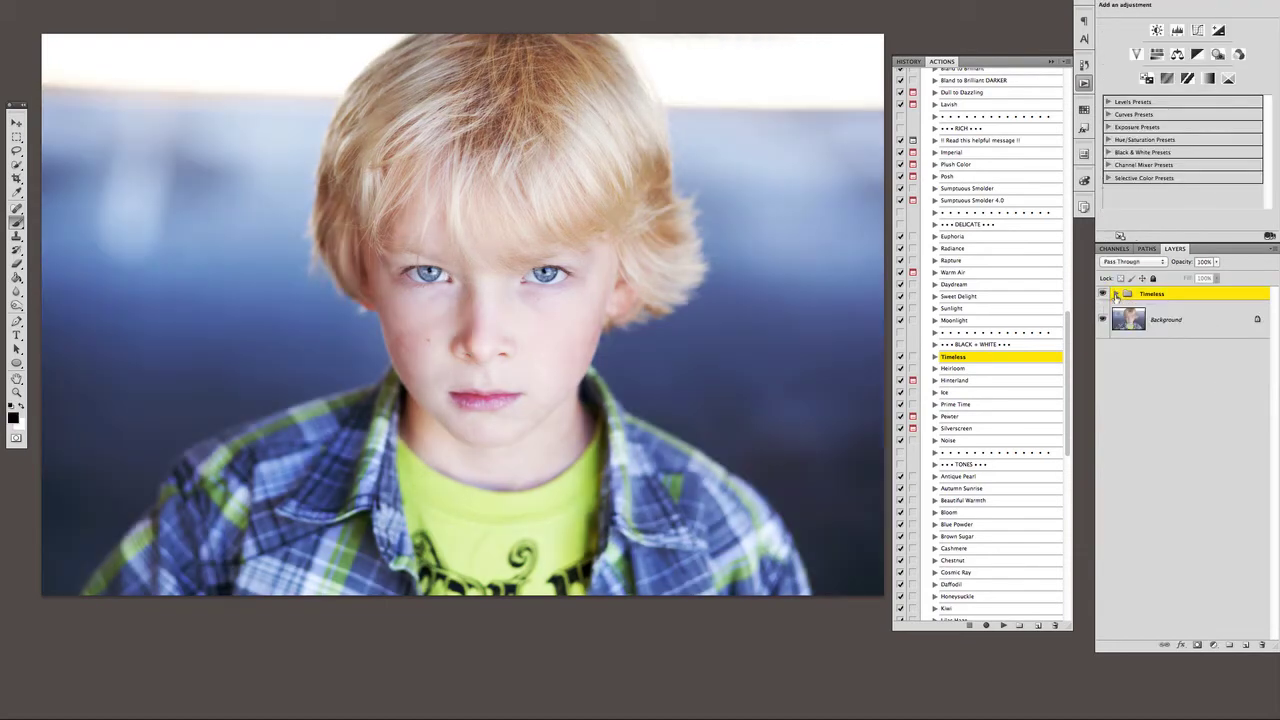
left_click(1116, 294)
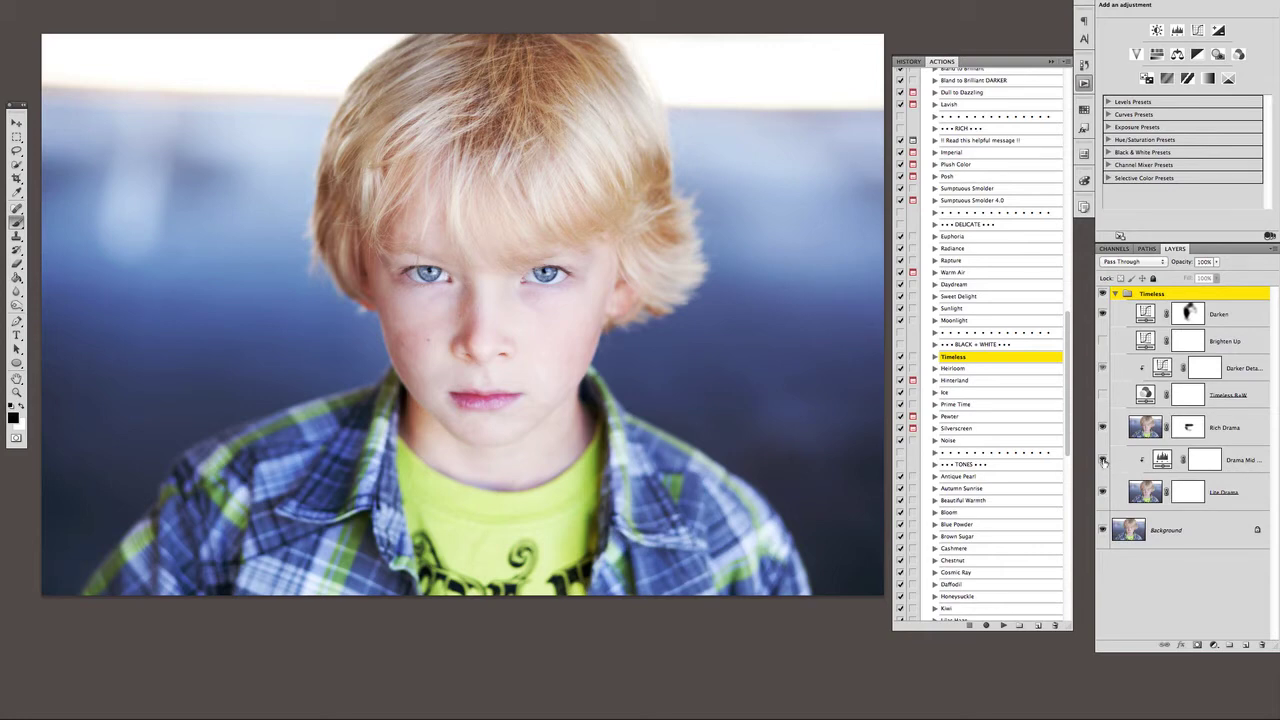
left_click(1103, 460)
left_click(1103, 460)
left_click(1103, 460)
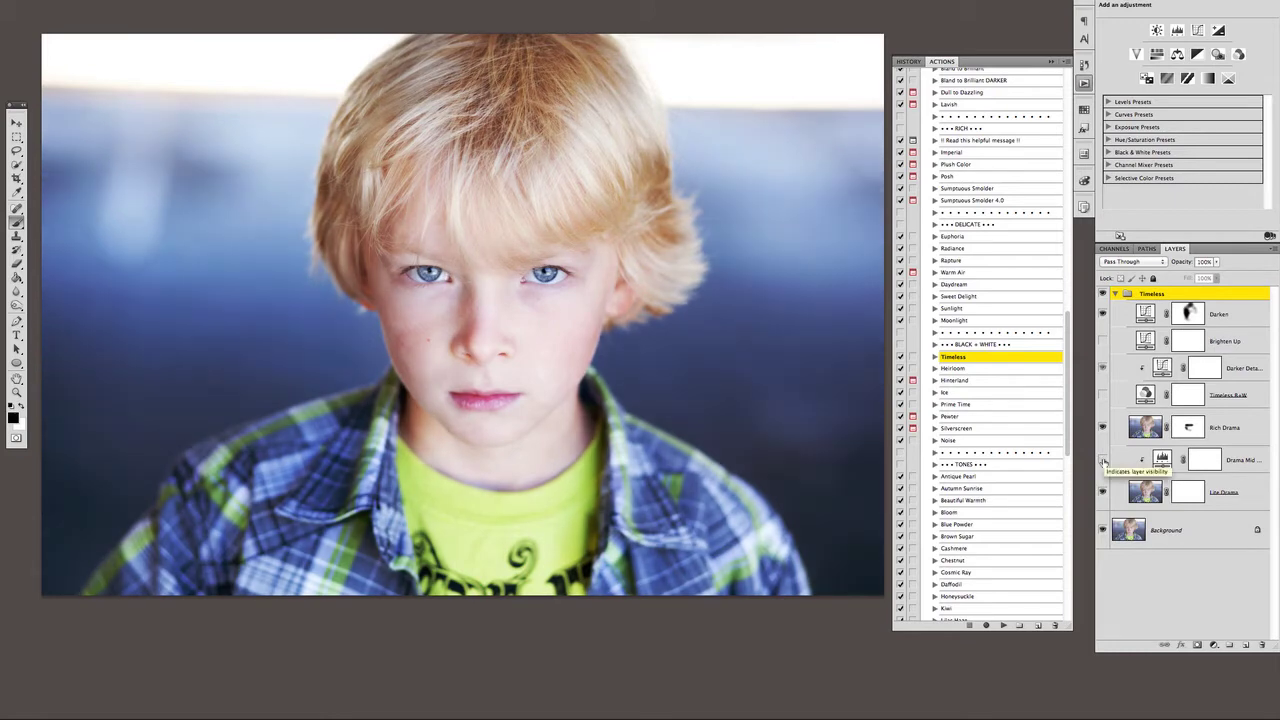
left_click(1103, 460)
left_click(1103, 460)
left_click(1103, 460)
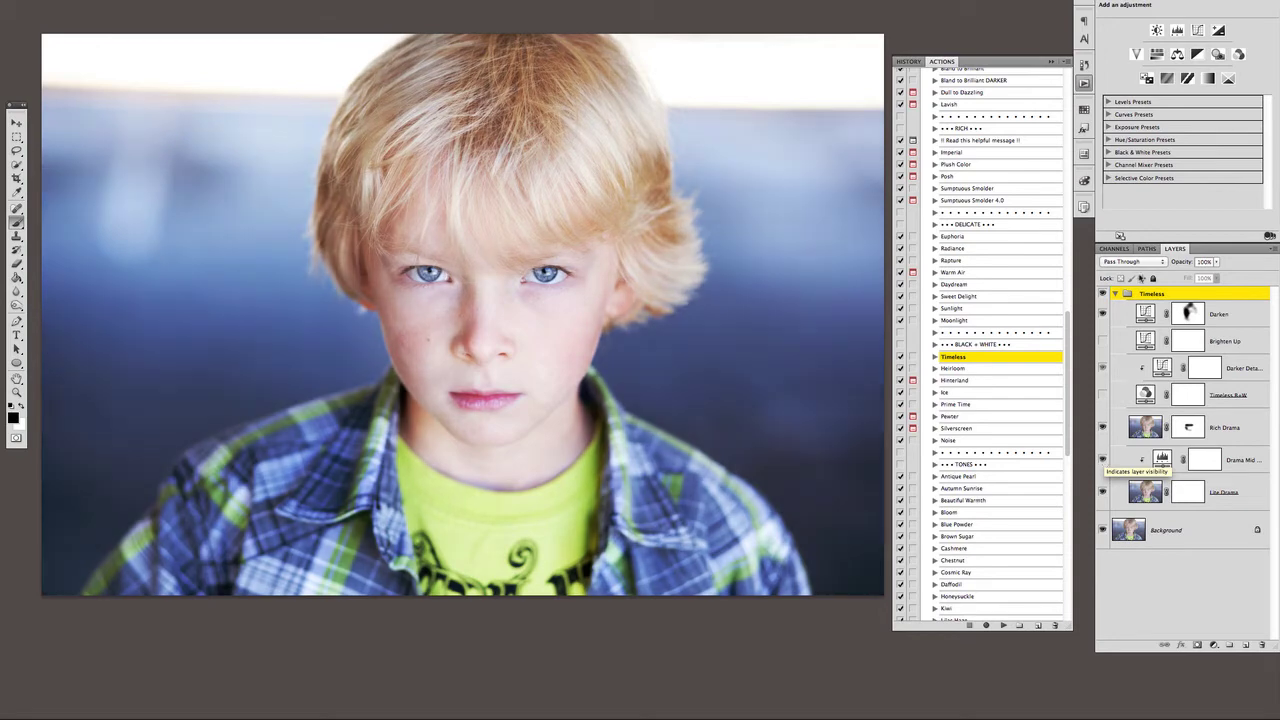
Collapse the Timeless group and run the Brown Sugar action from the TONES section.
left_click(1115, 294)
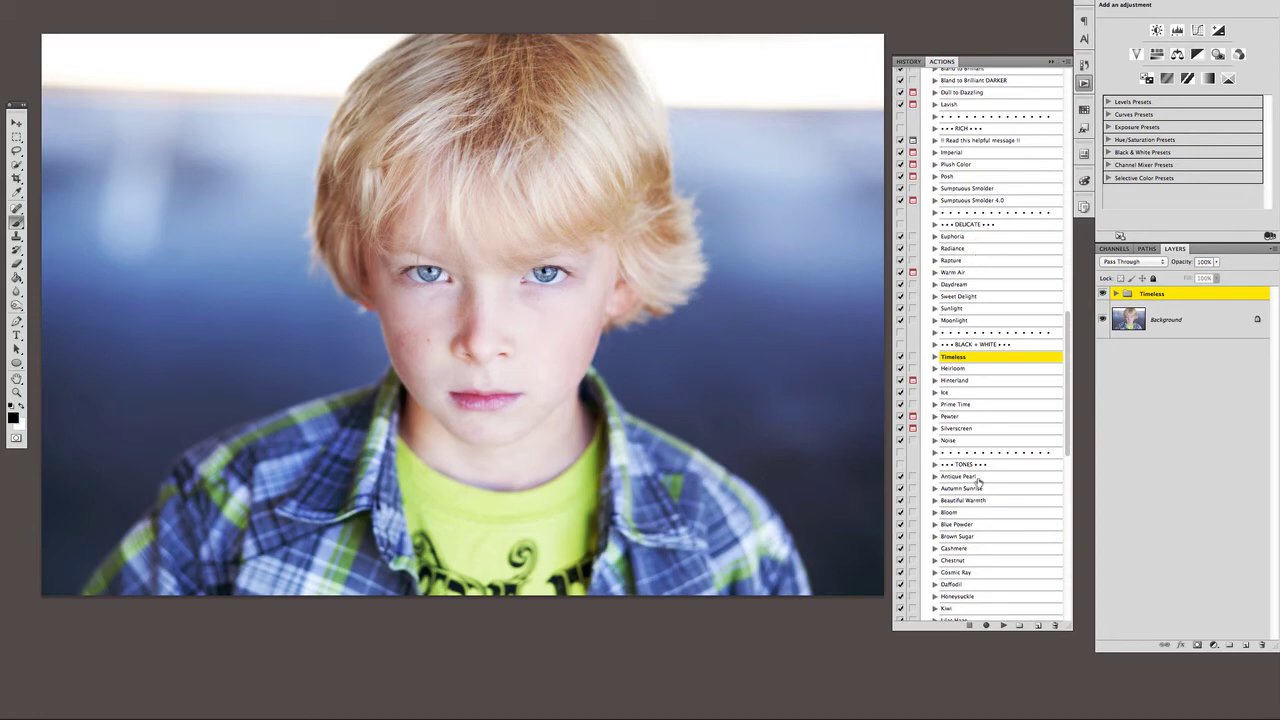
scroll(978, 484, "down", 3)
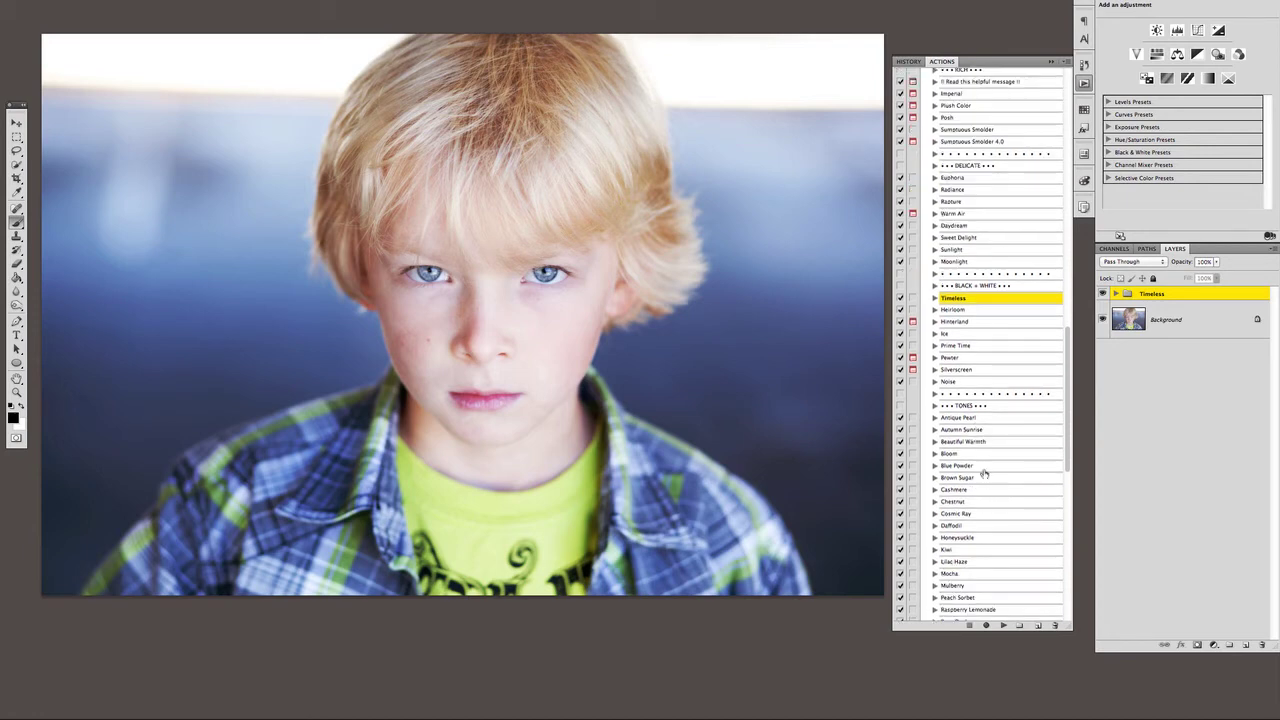
scroll(1000, 553, "down", 3)
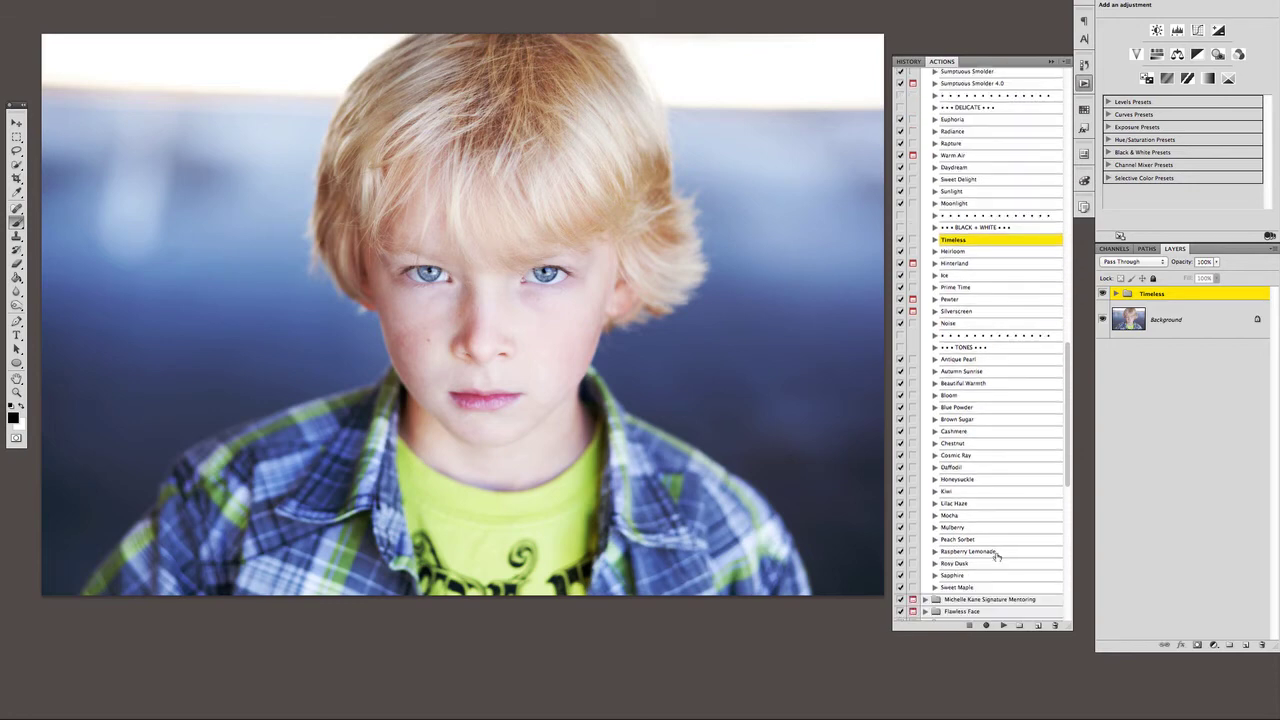
left_click(975, 420)
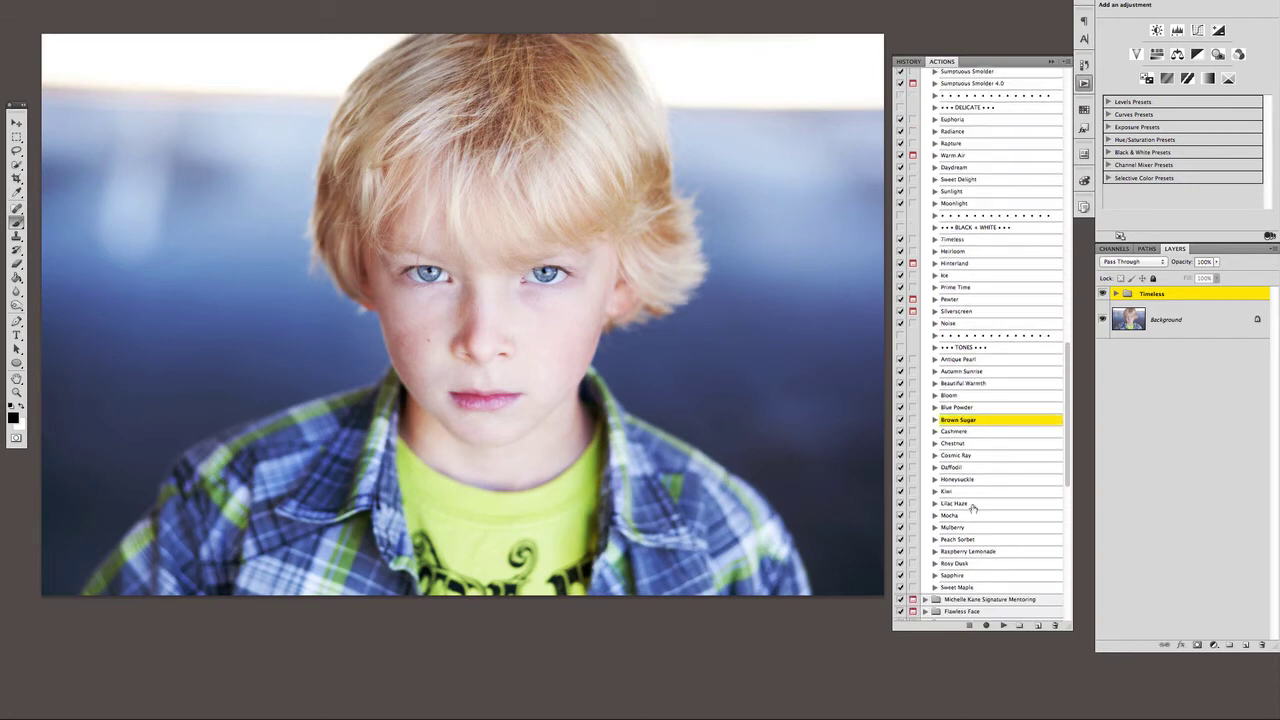
left_click(1003, 626)
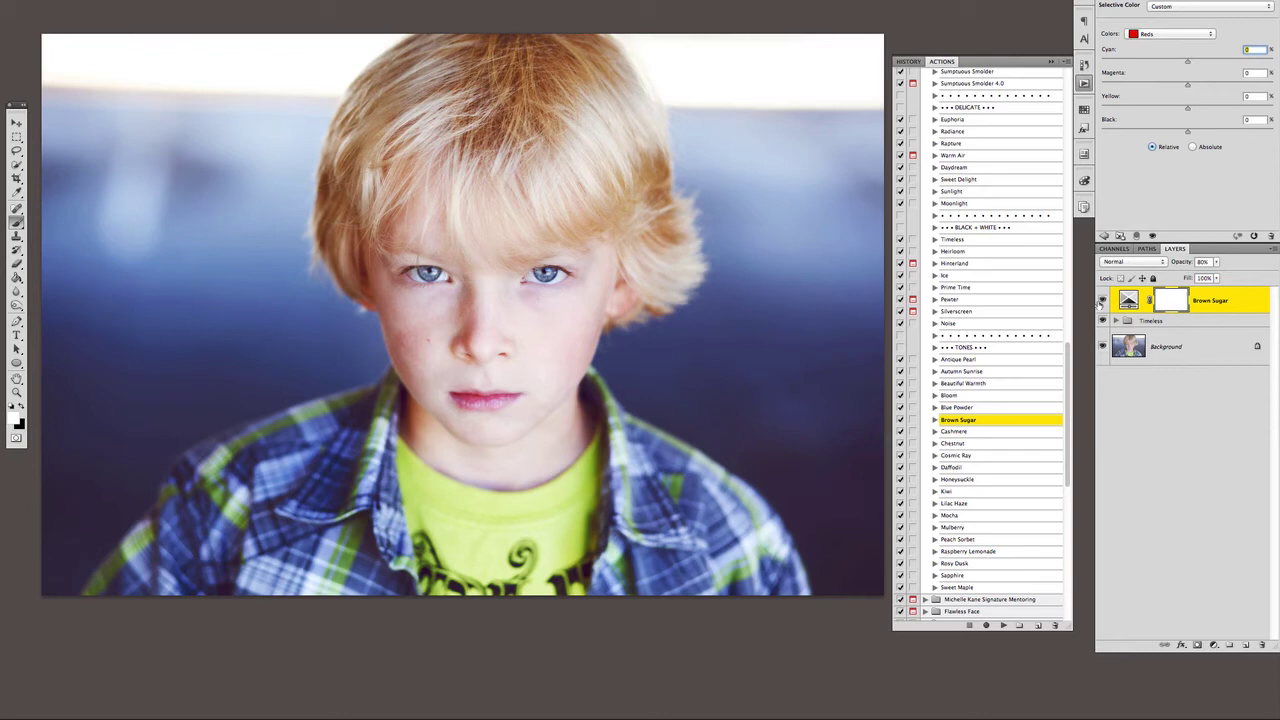
Toggle the Brown Sugar adjustment off and on to compare its effect.
left_click(1103, 301)
left_click(1103, 301)
left_click(1103, 301)
left_click(1103, 301)
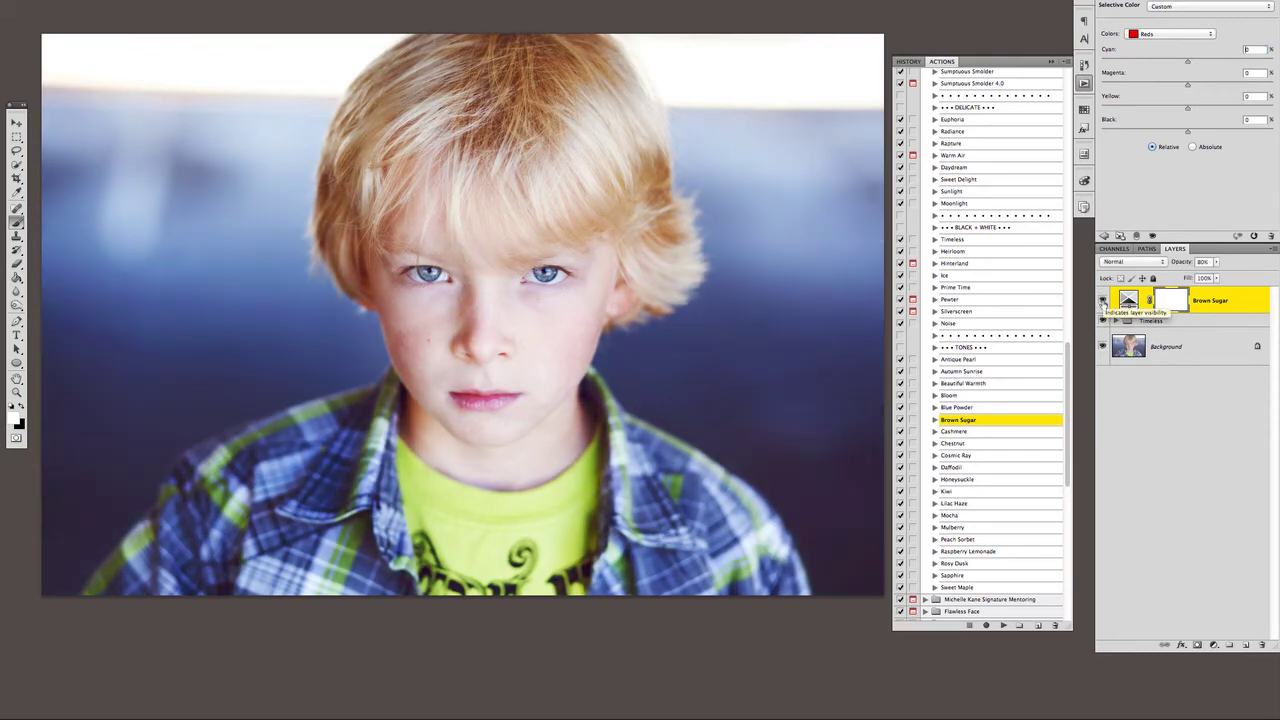
Paint black on the Brown Sugar layer mask over the boy's face and hair.
left_click(1125, 299)
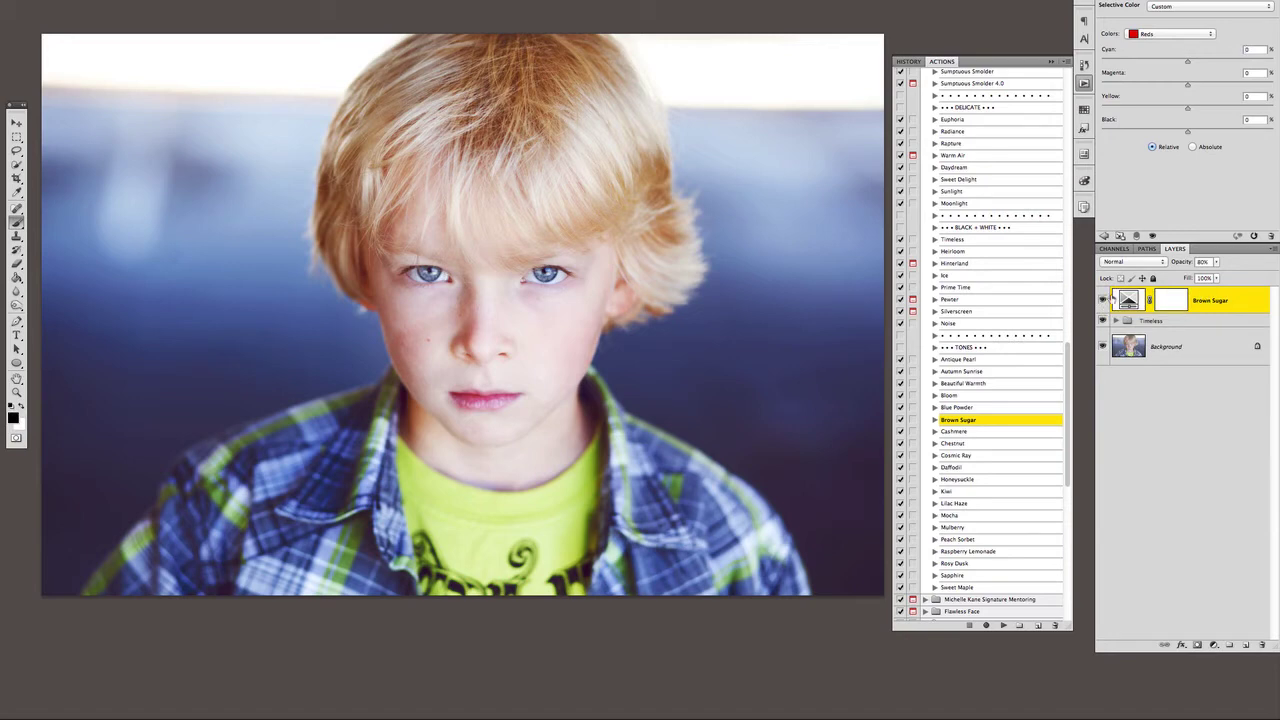
left_click(1162, 303)
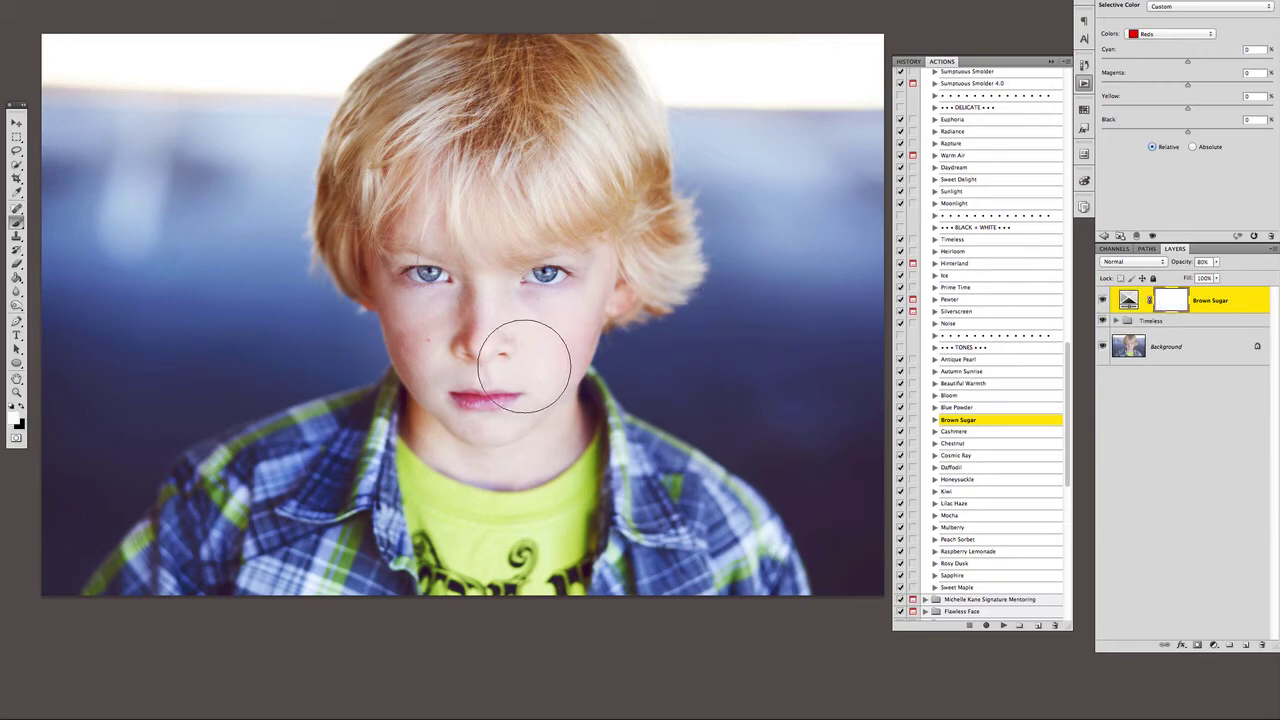
key("x")
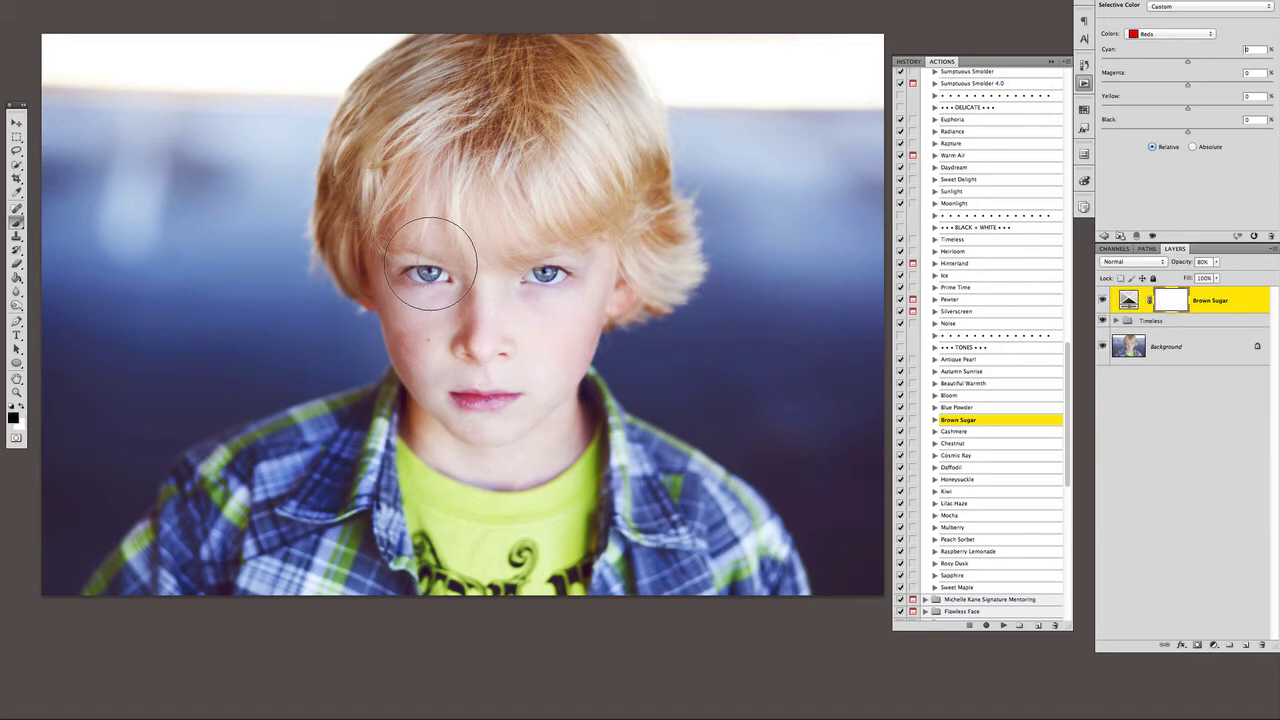
mouse_move(430, 263)
left_mouse_down()
mouse_move(500, 186)
mouse_move(455, 160)
mouse_move(505, 65)
mouse_move(490, 115)
mouse_move(350, 290)
mouse_move(370, 250)
mouse_move(380, 330)
left_mouse_up()
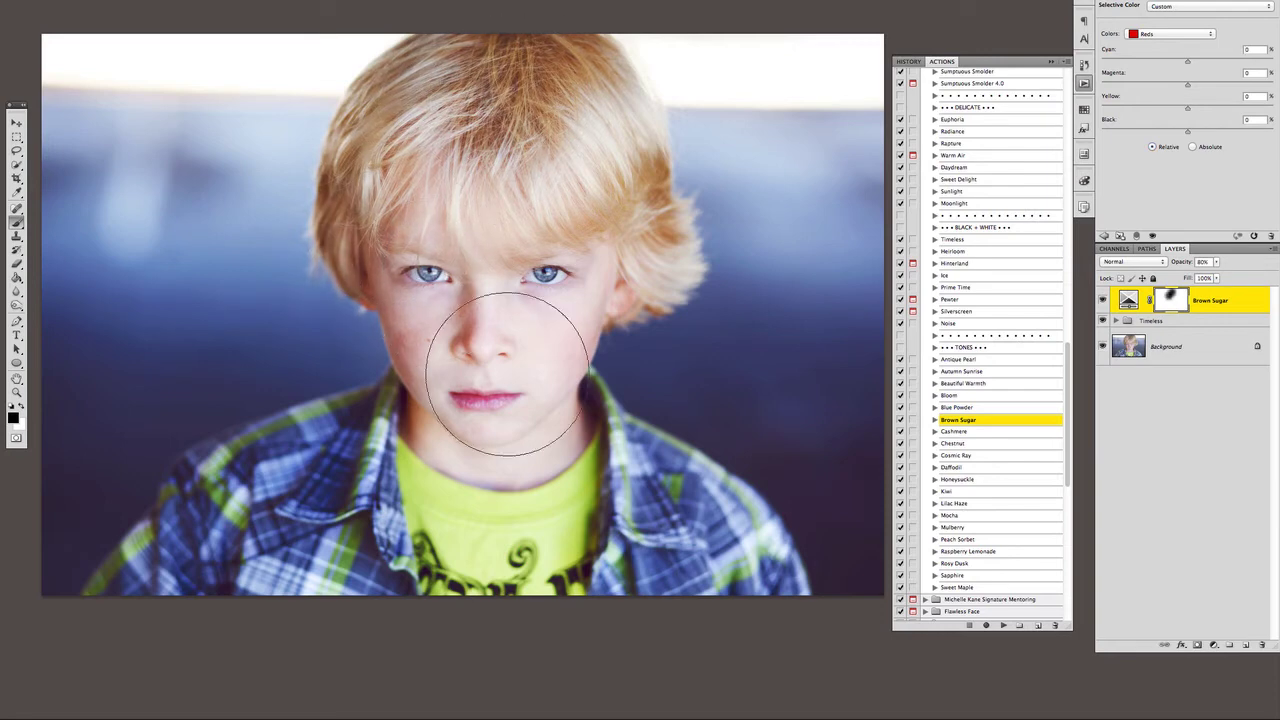
mouse_move(569, 181)
left_mouse_down()
mouse_move(599, 182)
mouse_move(502, 87)
mouse_move(420, 215)
left_mouse_up()
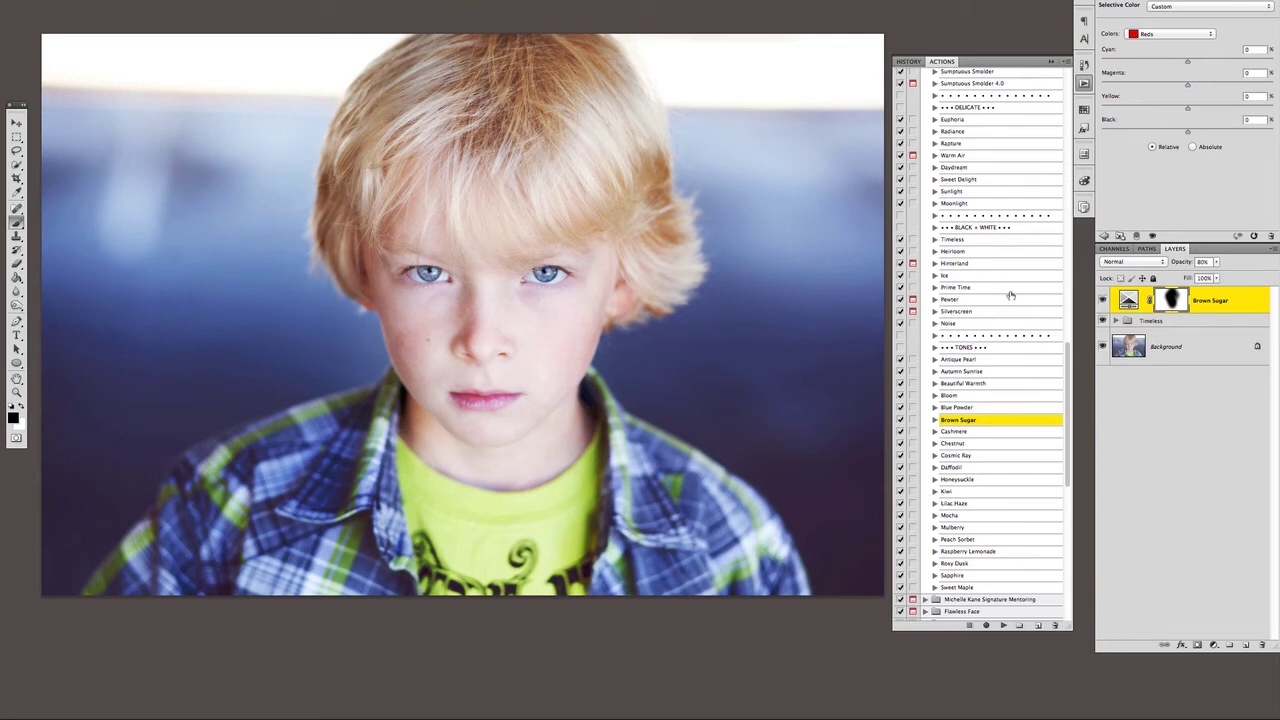
Toggle the Brown Sugar layer repeatedly to compare the masked tone.
left_click(1103, 301)
left_click(1103, 301)
left_click(1103, 301)
left_click(1103, 301)
left_click(1103, 301)
left_click(1103, 301)
Select the Sparkle action in the SHARPENING section of the Actions panel.
scroll(1000, 330, "up", 10)
scroll(1000, 330, "up", 10)
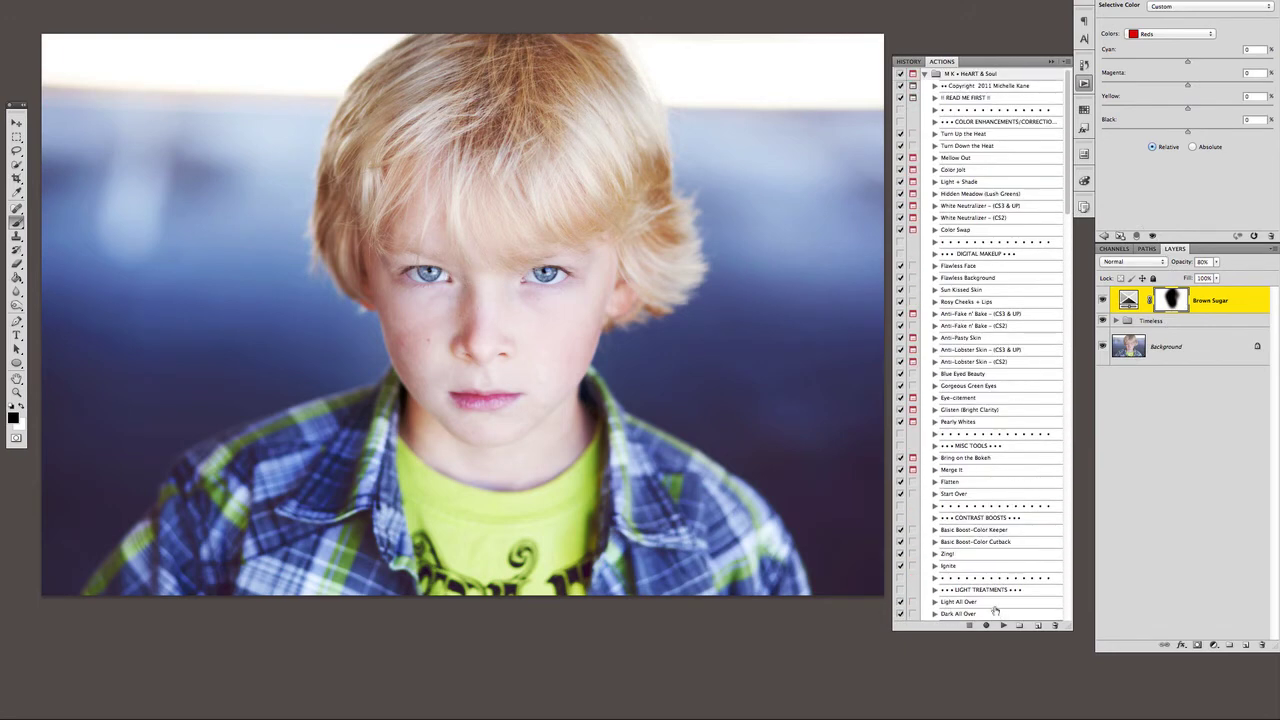
scroll(970, 568, "down", 7)
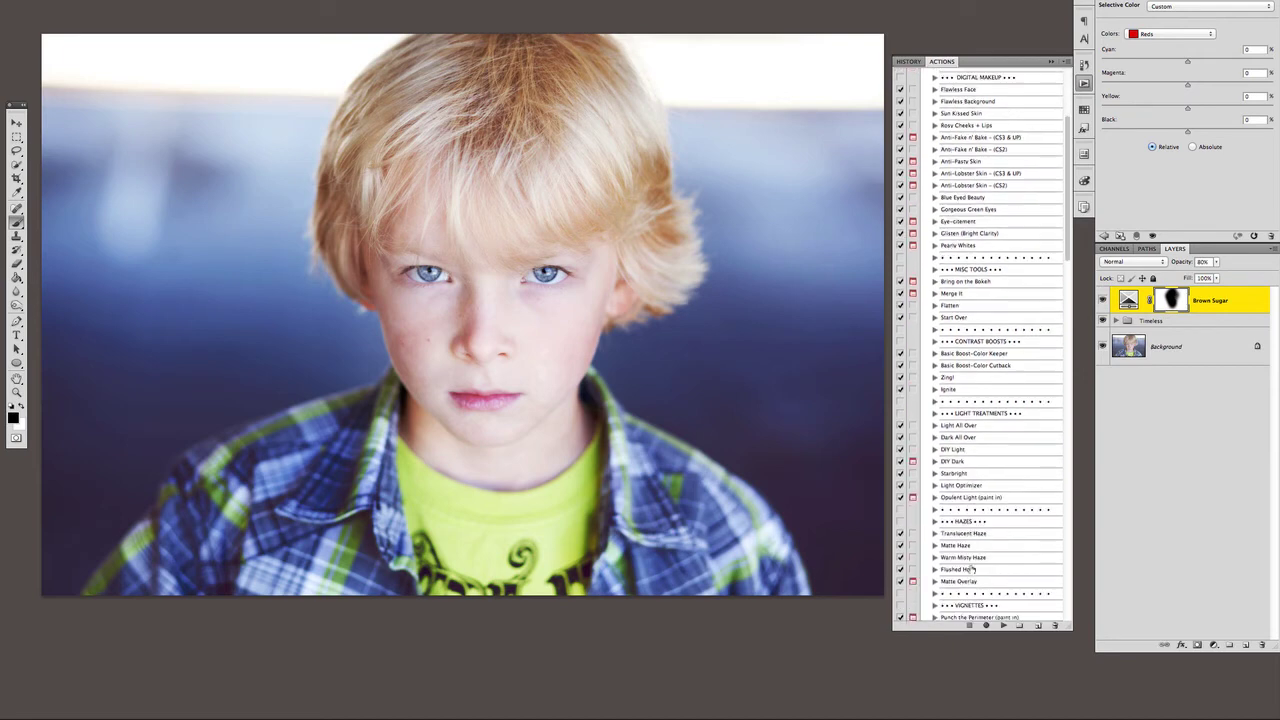
scroll(970, 570, "down", 3)
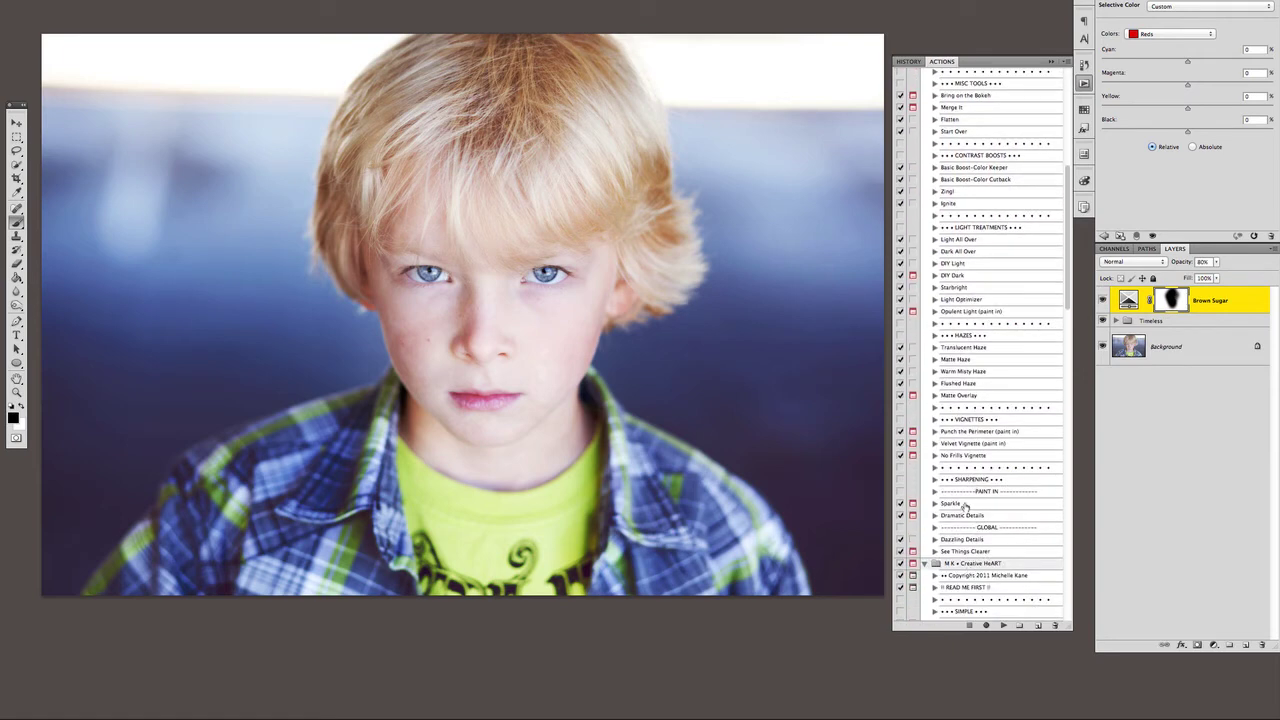
left_click(964, 505)
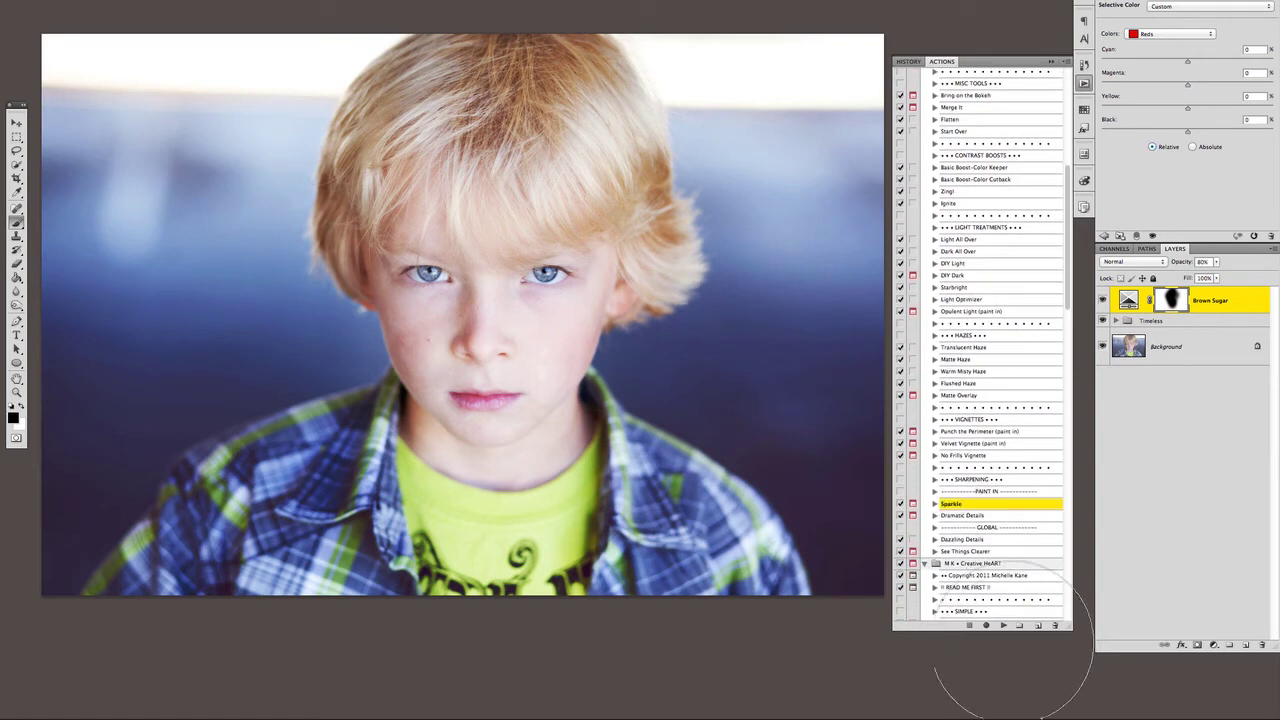
Run the Sparkle action and paint its mask in over the eyes, nose, cheek and lips.
left_click(1001, 624)
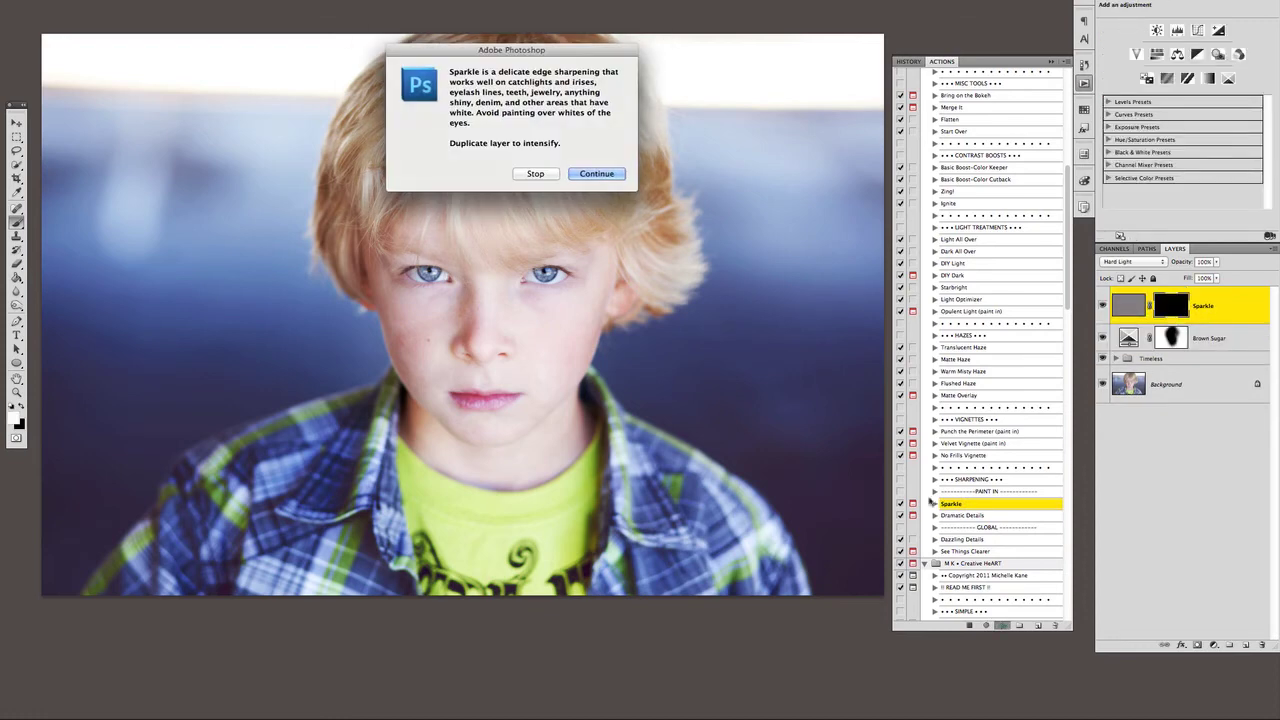
left_click(598, 176)
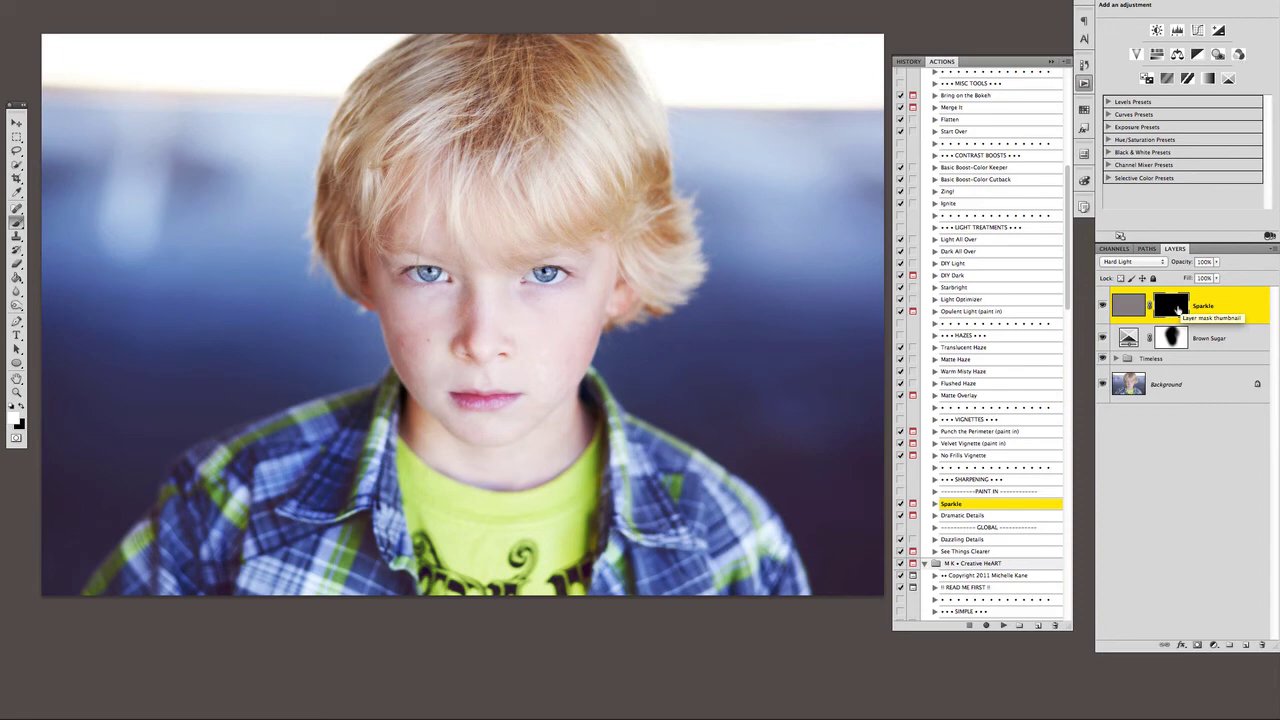
left_click(1172, 305)
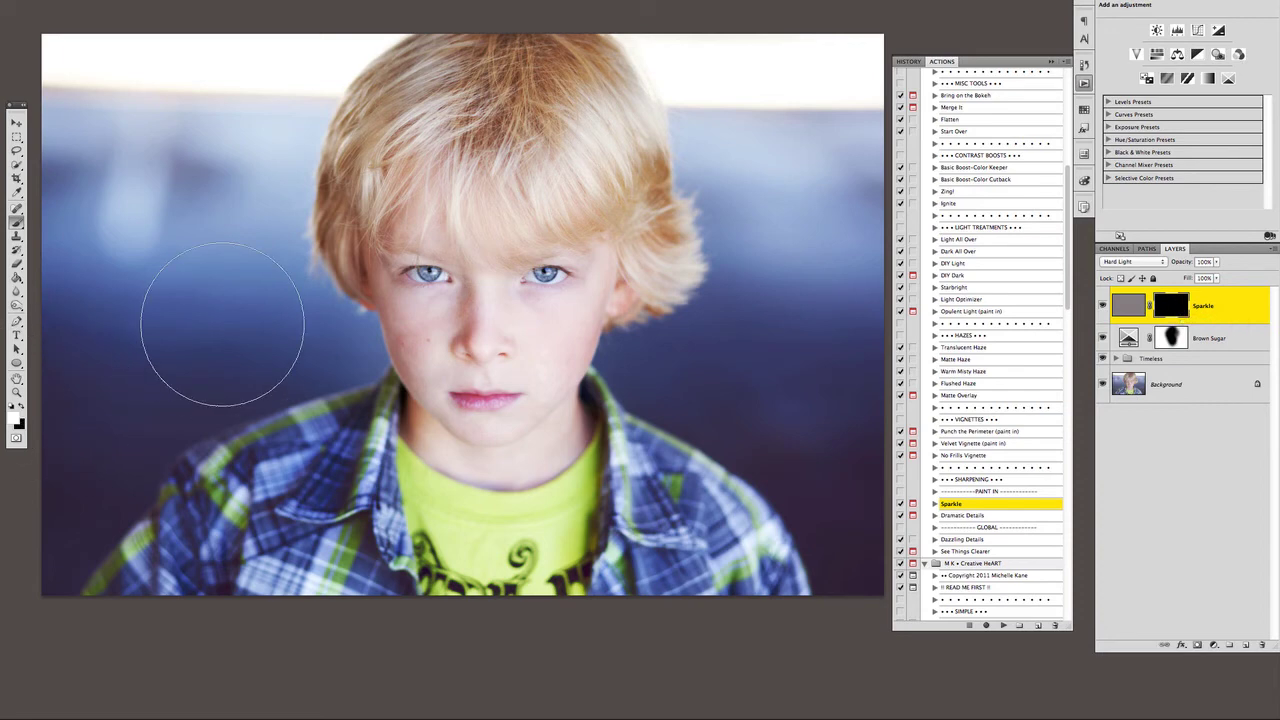
mouse_move(430, 270)
left_mouse_down()
mouse_move(528, 257)
mouse_move(420, 300)
left_mouse_up()
mouse_move(530, 266)
left_mouse_down()
mouse_move(577, 281)
mouse_move(477, 291)
left_mouse_up()
mouse_move(492, 522)
left_mouse_down()
mouse_move(560, 389)
mouse_move(520, 389)
mouse_move(443, 281)
mouse_move(417, 286)
mouse_move(497, 281)
mouse_move(577, 413)
mouse_move(532, 410)
mouse_move(556, 462)
mouse_move(502, 424)
mouse_move(427, 264)
left_mouse_up()
left_click_drag(443, 371, 475, 405)
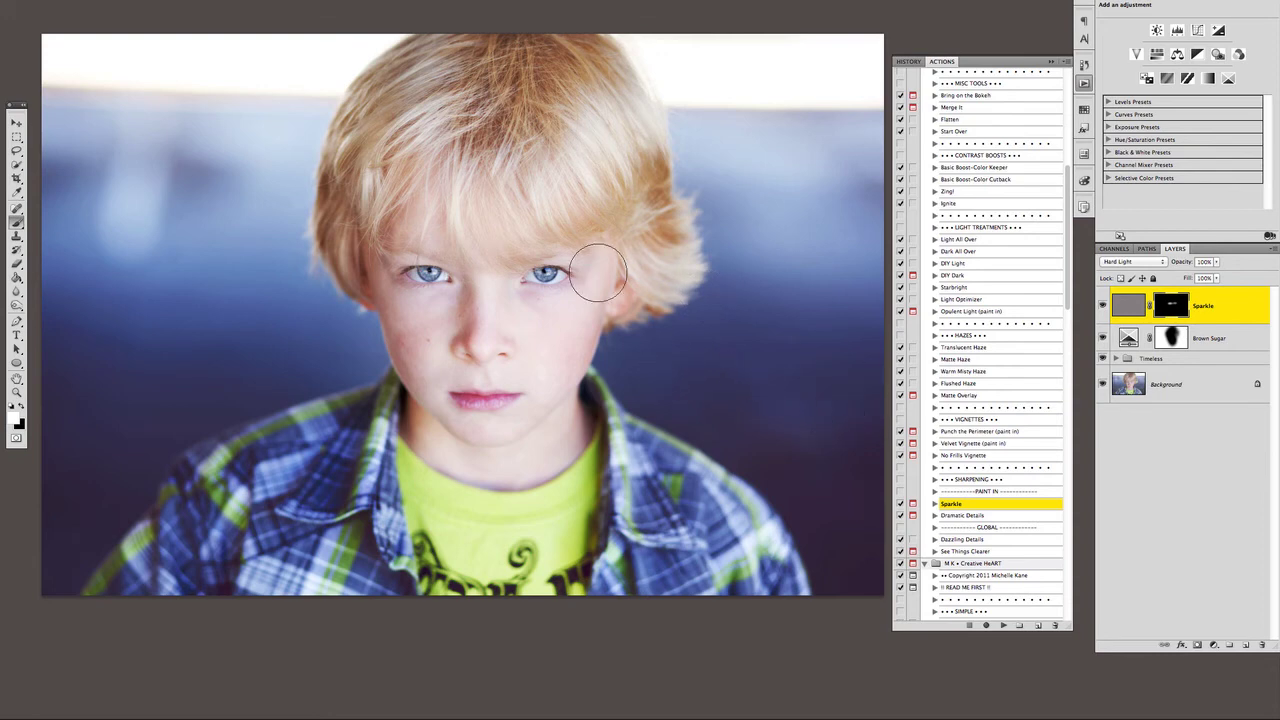
Enlarge the brush to about 170 px with the ] key.
key("]")
key("]")
key("]")
key("]")
key("]")
key("]")
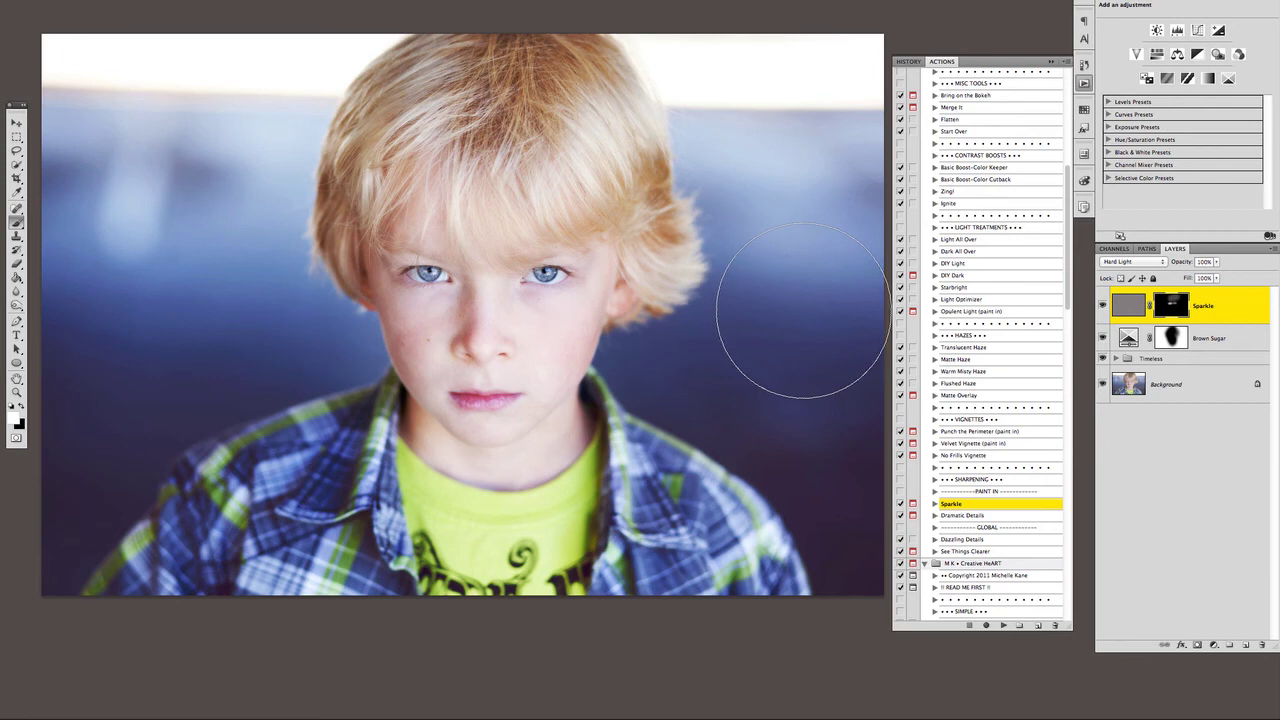